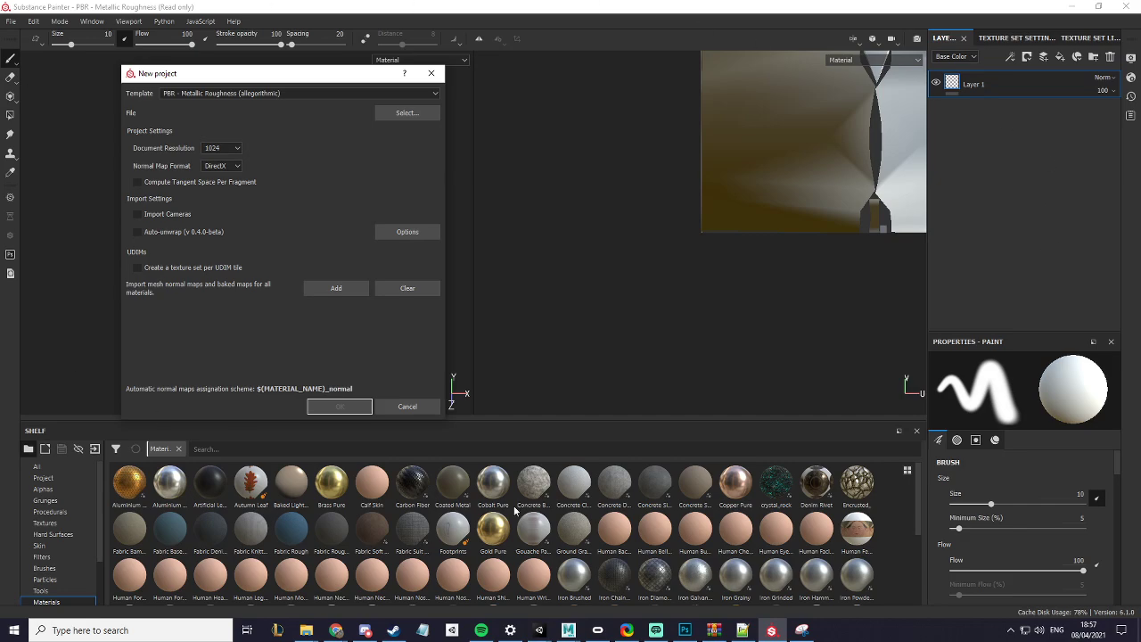
Step: Copy the Blade Medium folder path from the Gripblade asset's location in Unity
mouse_move(539, 630)
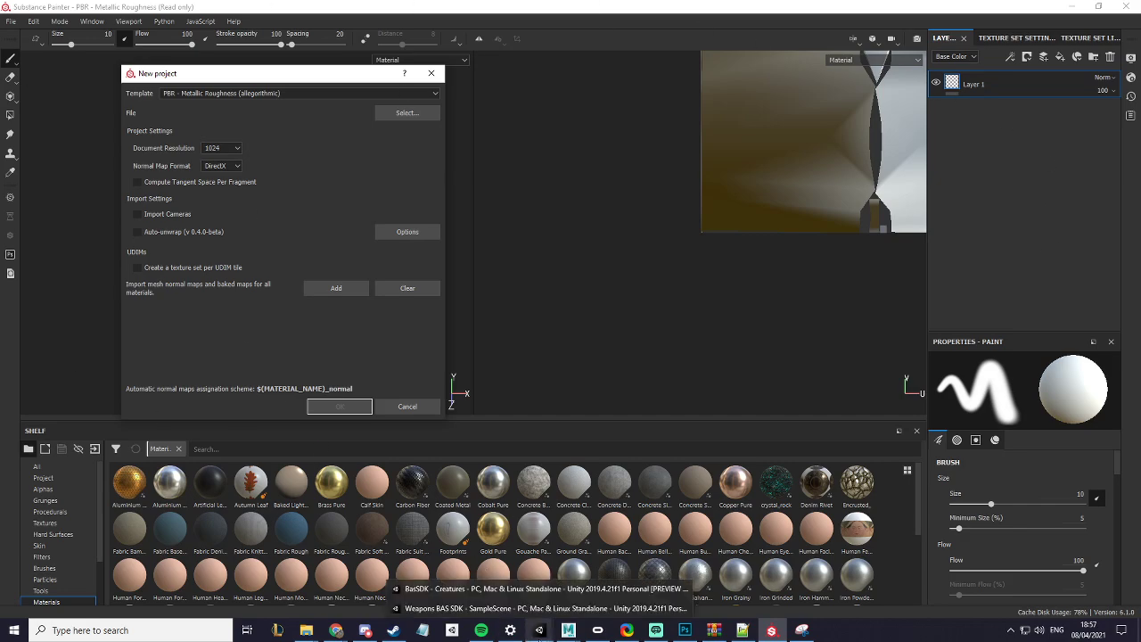
click(540, 608)
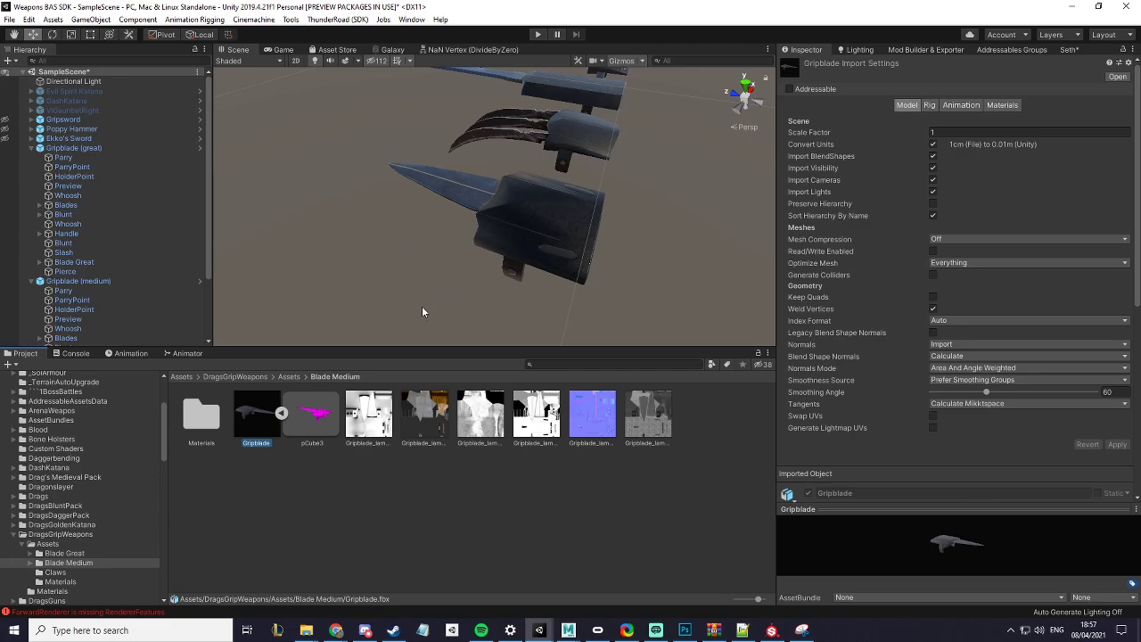
right_click(263, 414)
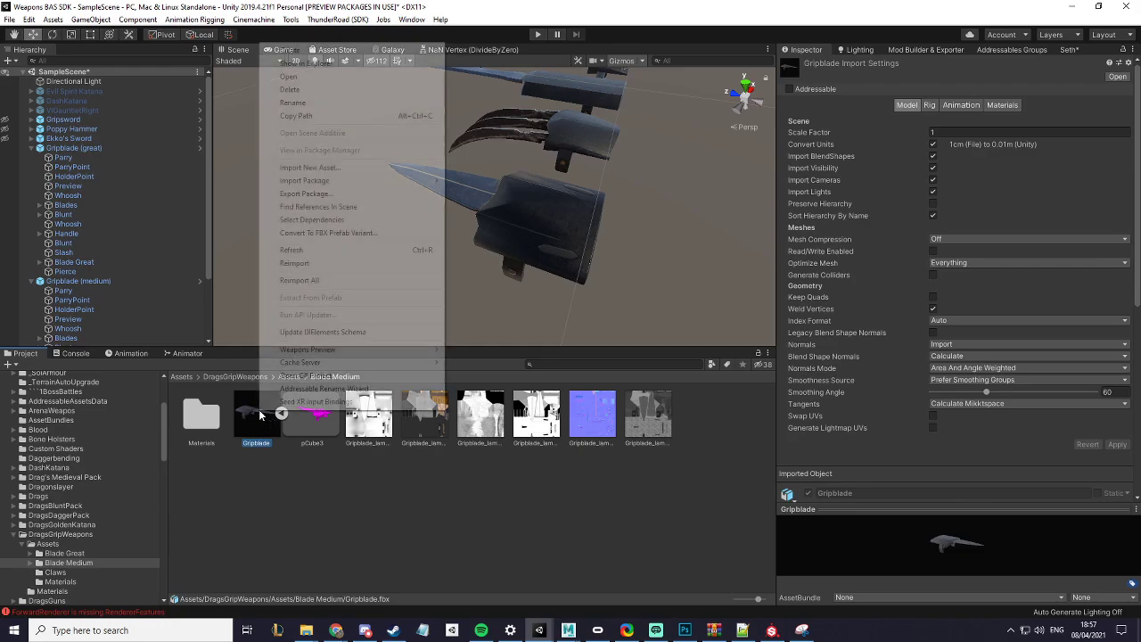
click(345, 61)
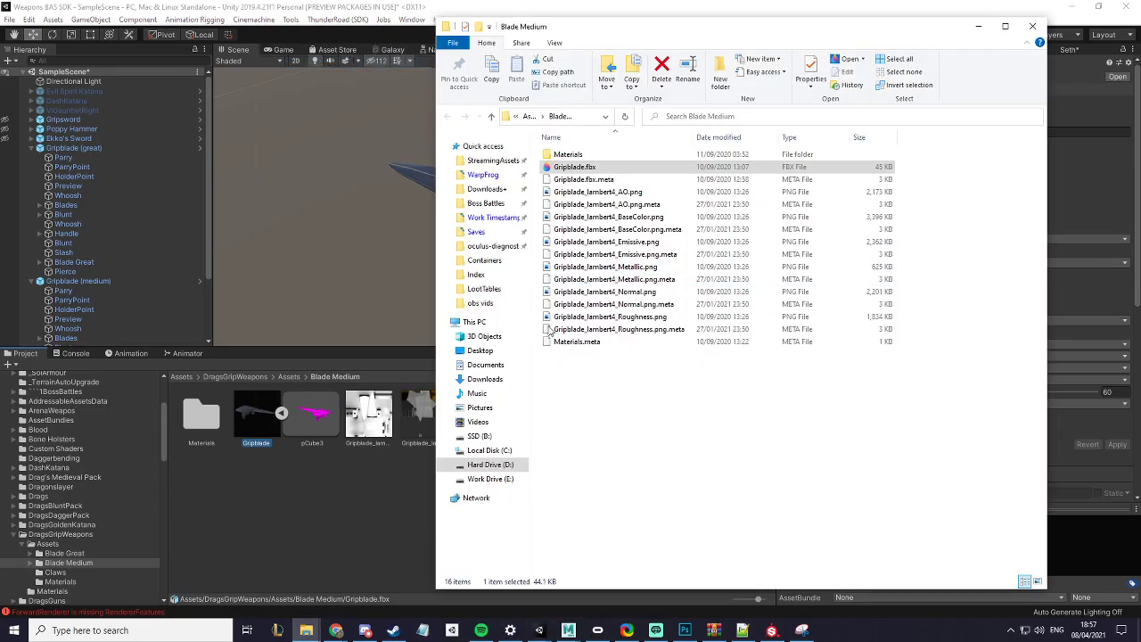
click(587, 118)
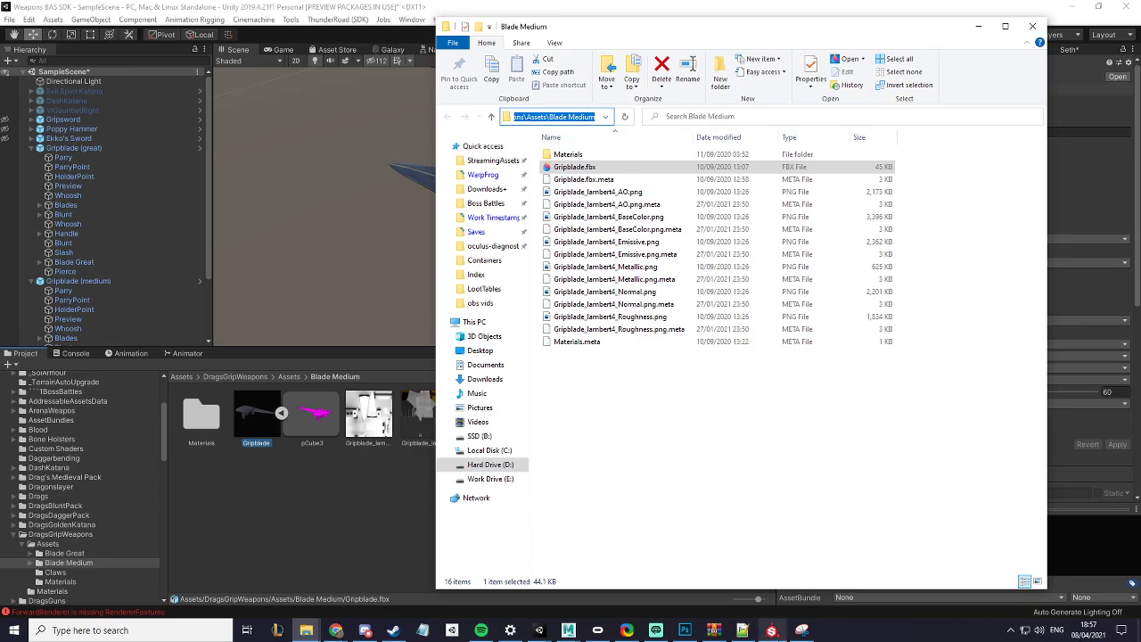
mouse_move(772, 631)
click(800, 553)
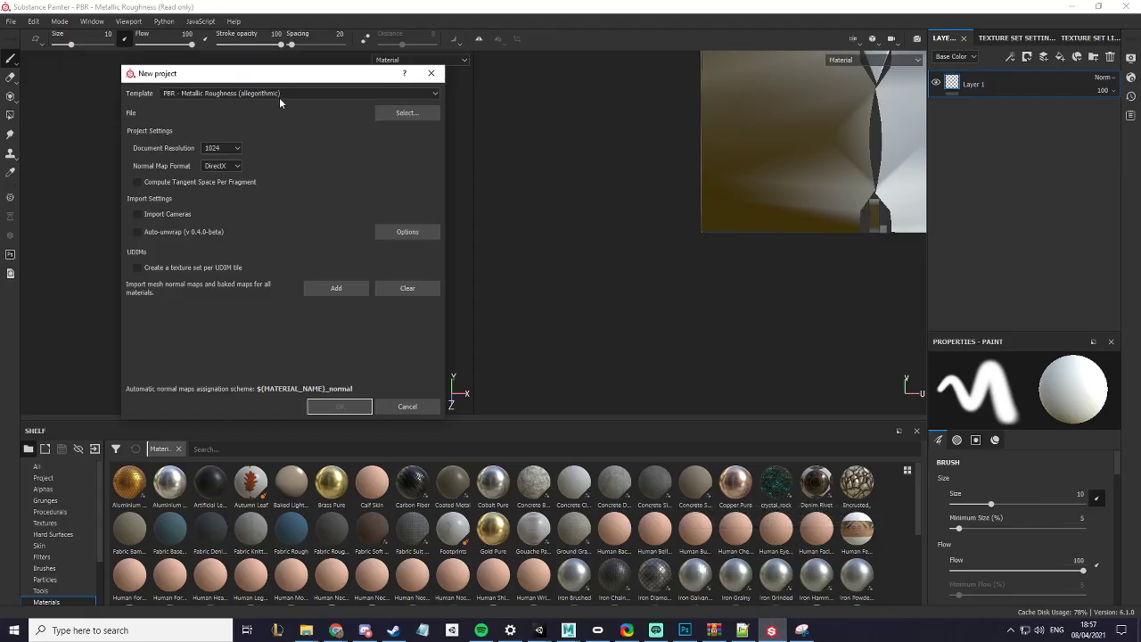
Step: Use Gripblade.fbx as the project mesh with a 2048 document resolution
click(407, 113)
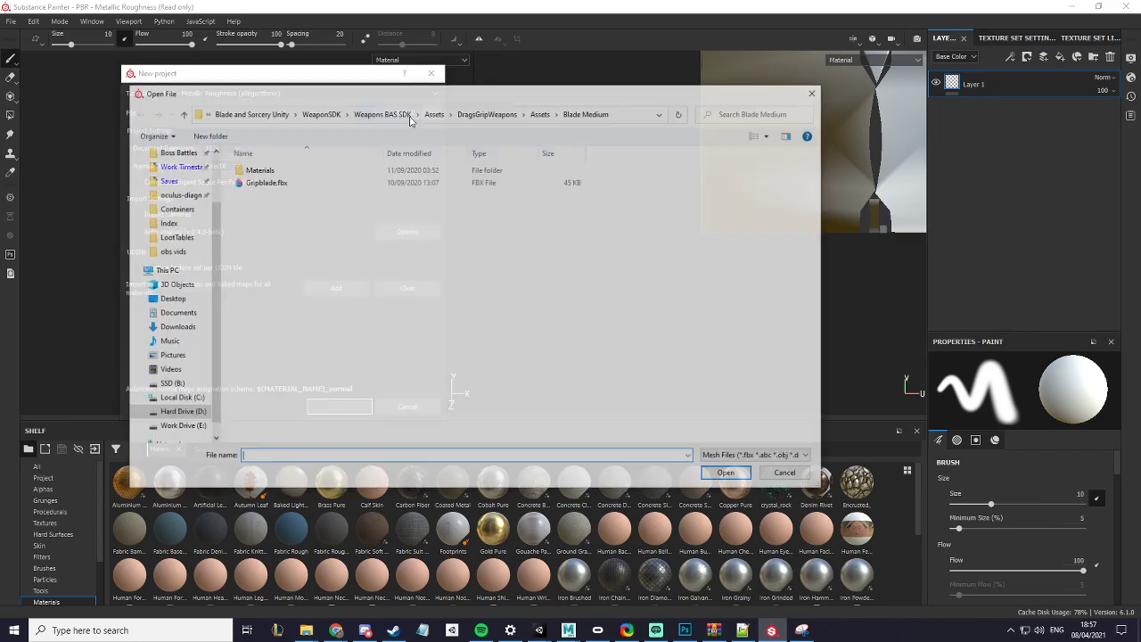
click(630, 115)
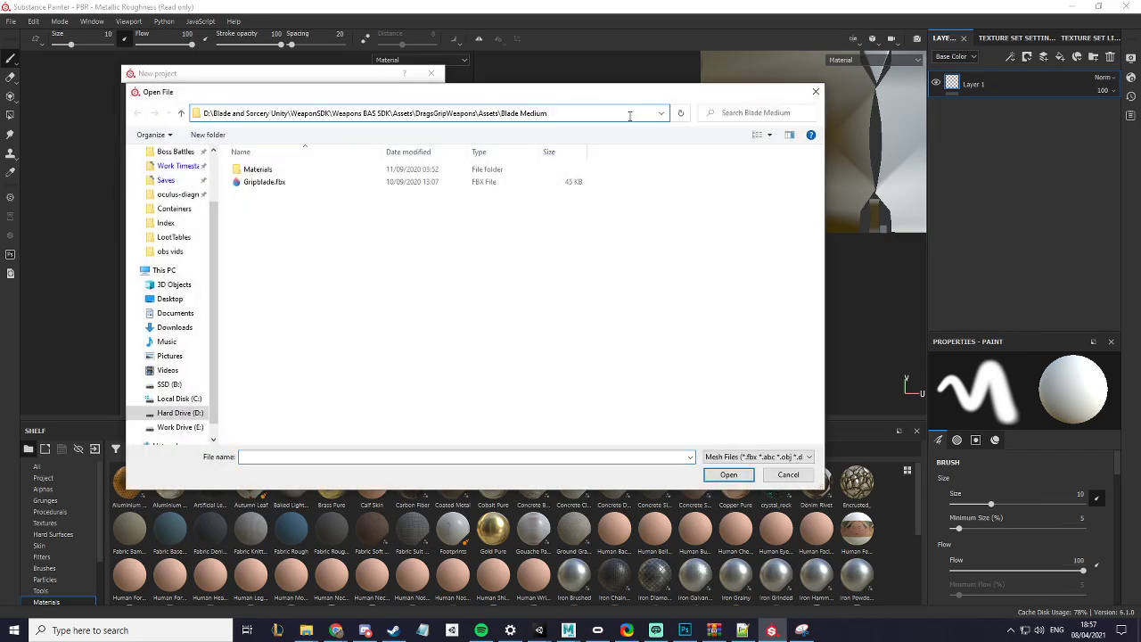
key(Escape)
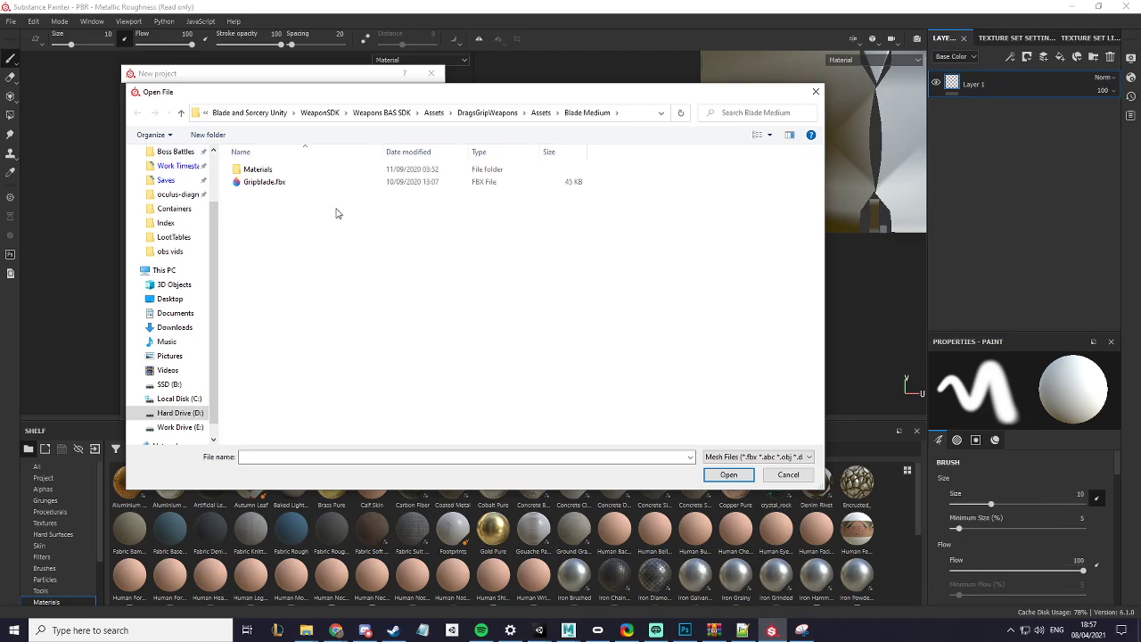
double_click(269, 183)
click(230, 148)
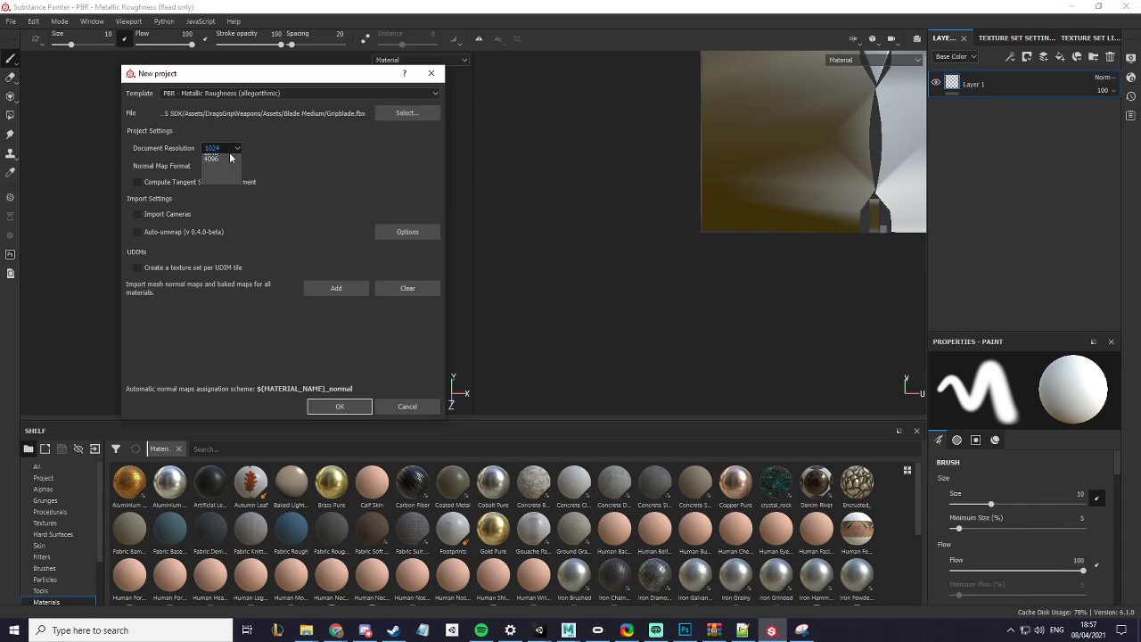
click(216, 185)
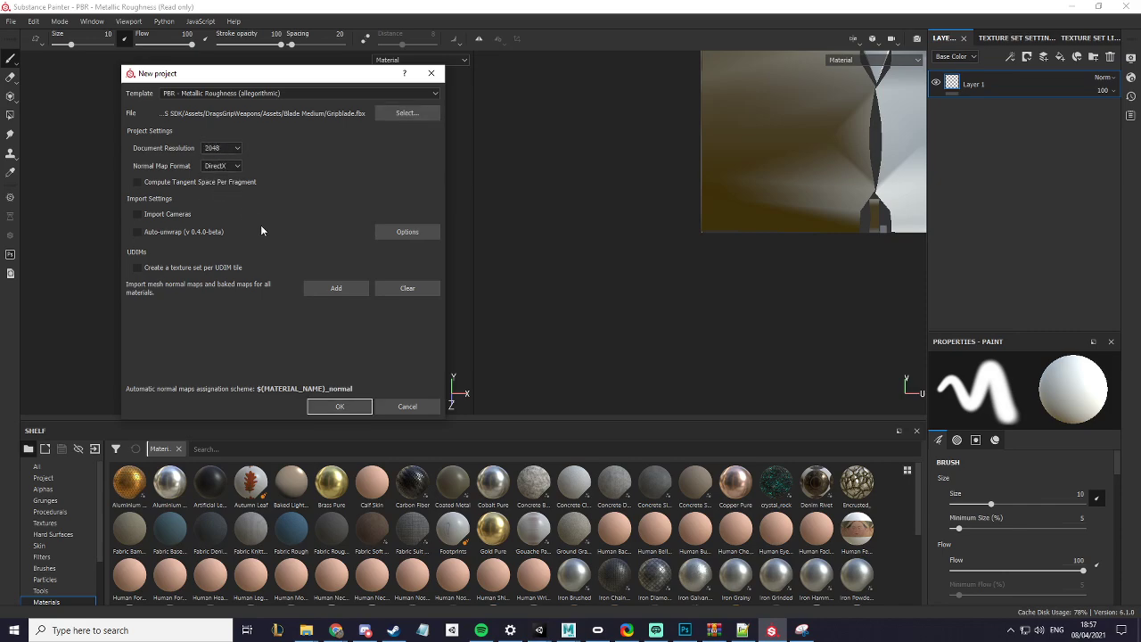
Step: Add the six Gripblade_lambert4 texture maps to the project import list
click(337, 291)
click(324, 205)
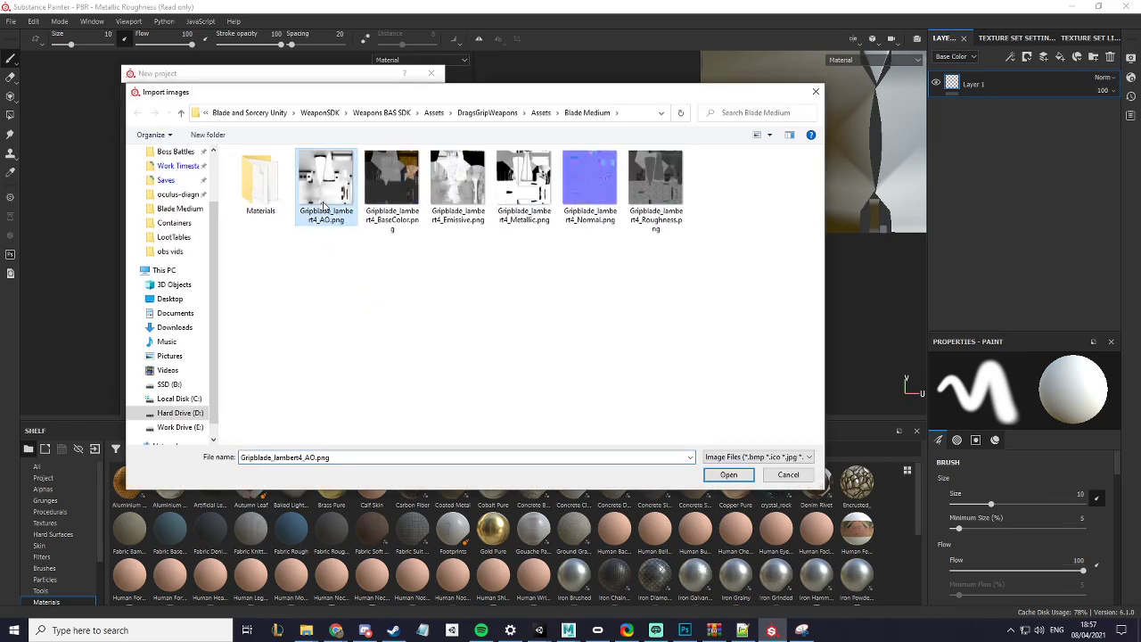
shift+click(669, 192)
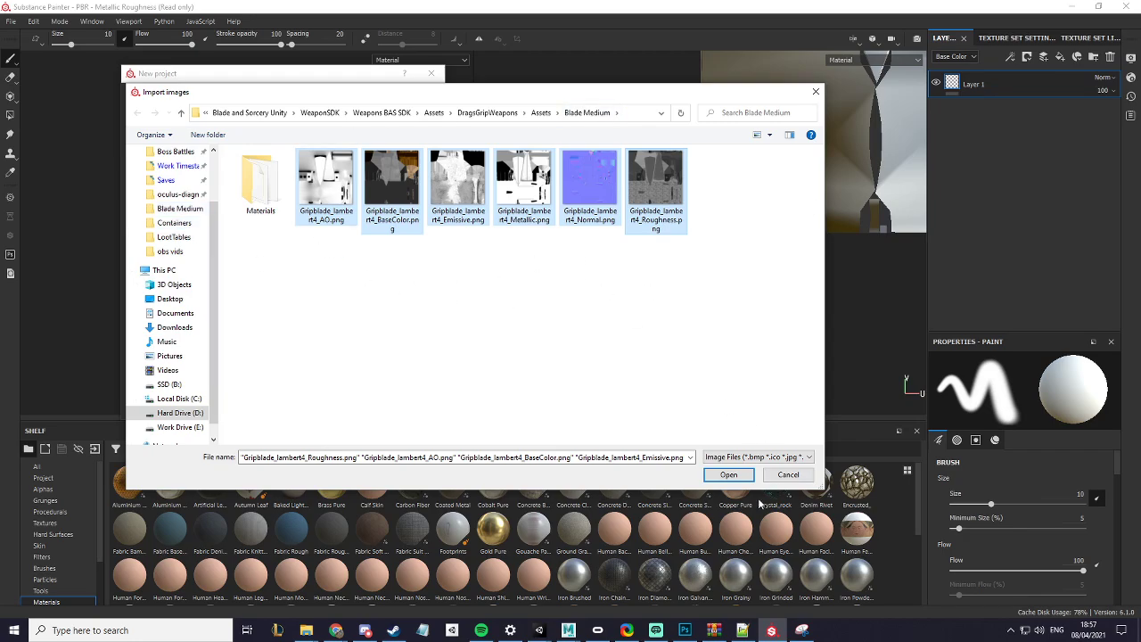
click(729, 475)
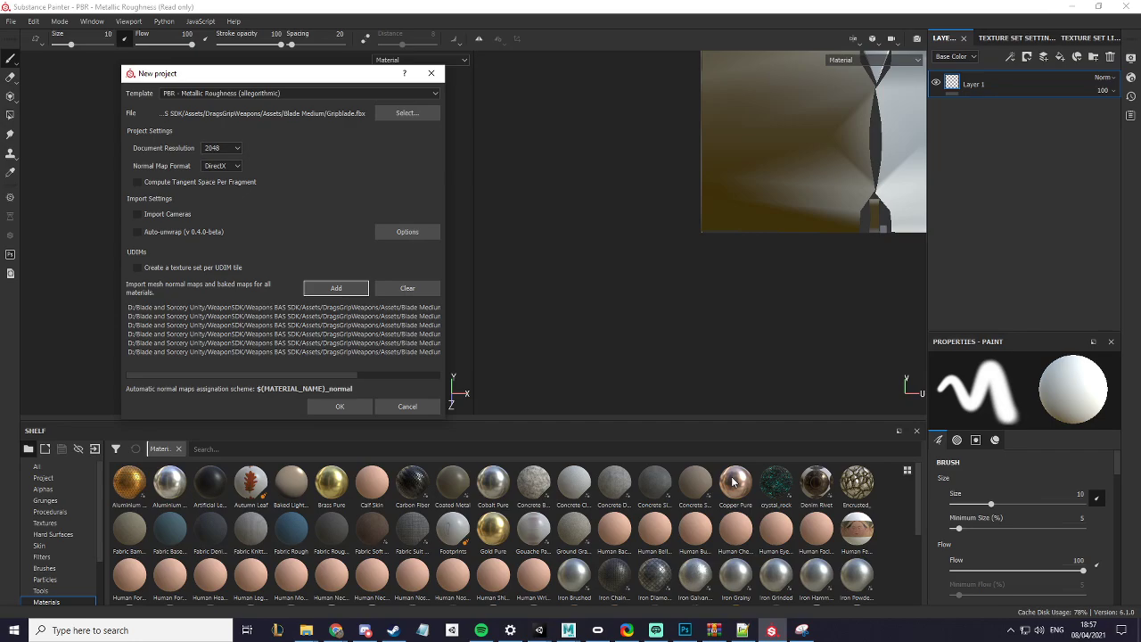
Step: Create the project without saving, orbit the blade, and add Fill layer 1 above Layer 1
click(340, 407)
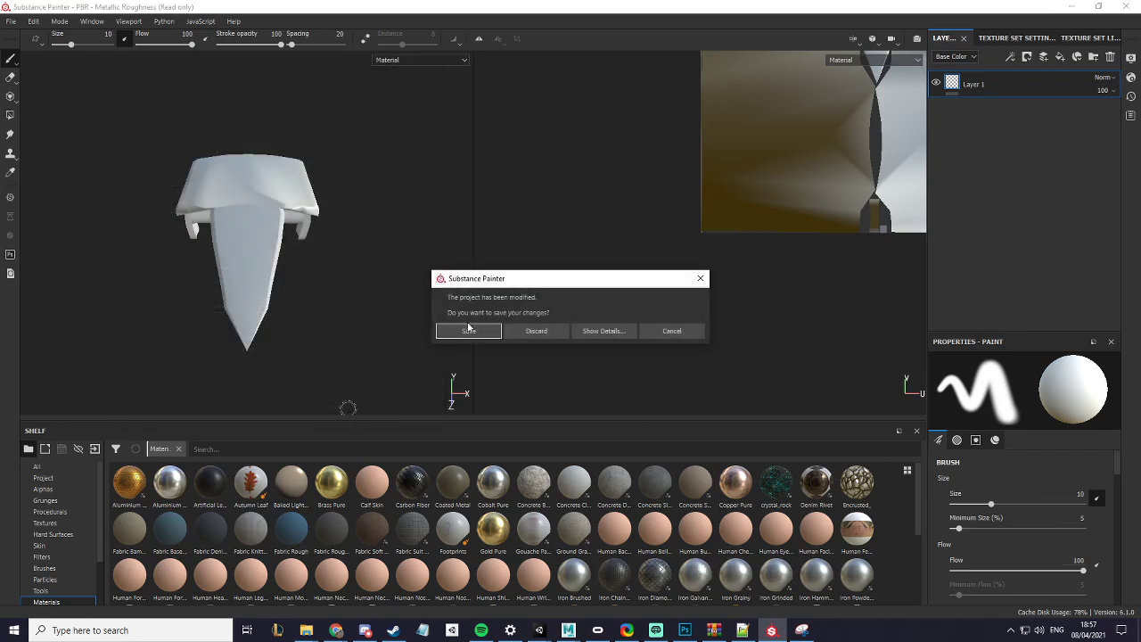
click(556, 332)
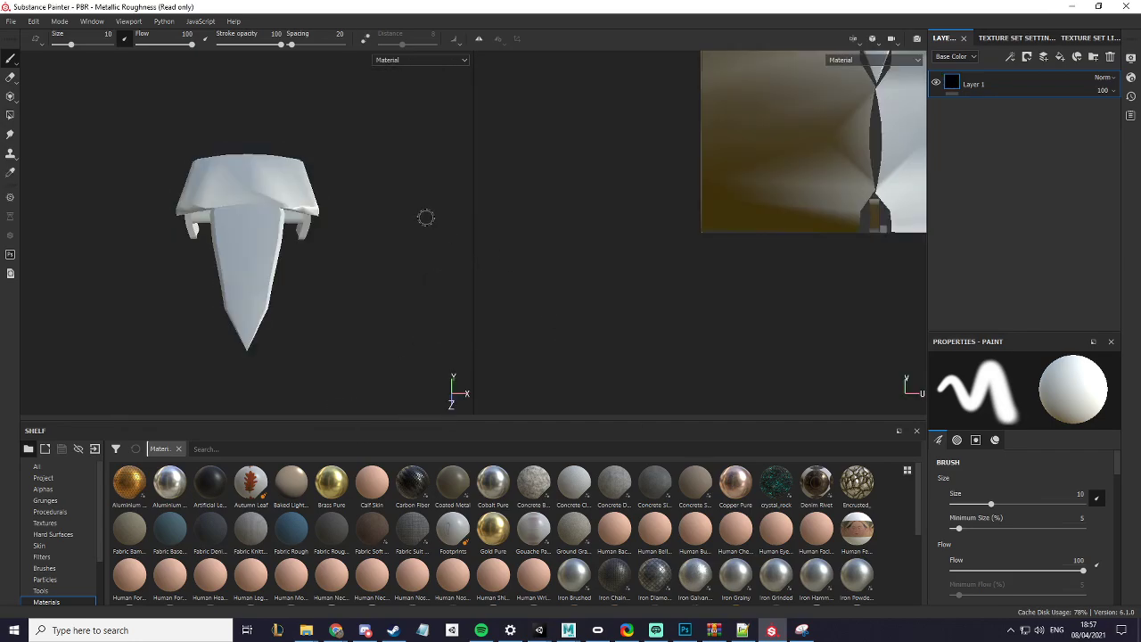
alt+drag(295, 229, 550, 247)
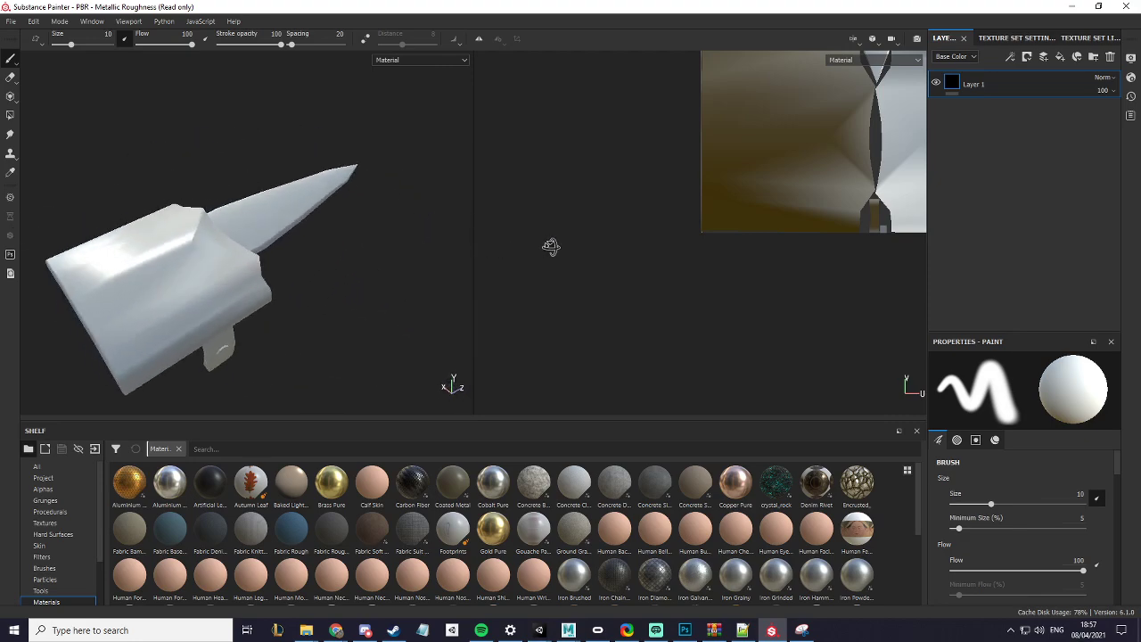
click(1060, 58)
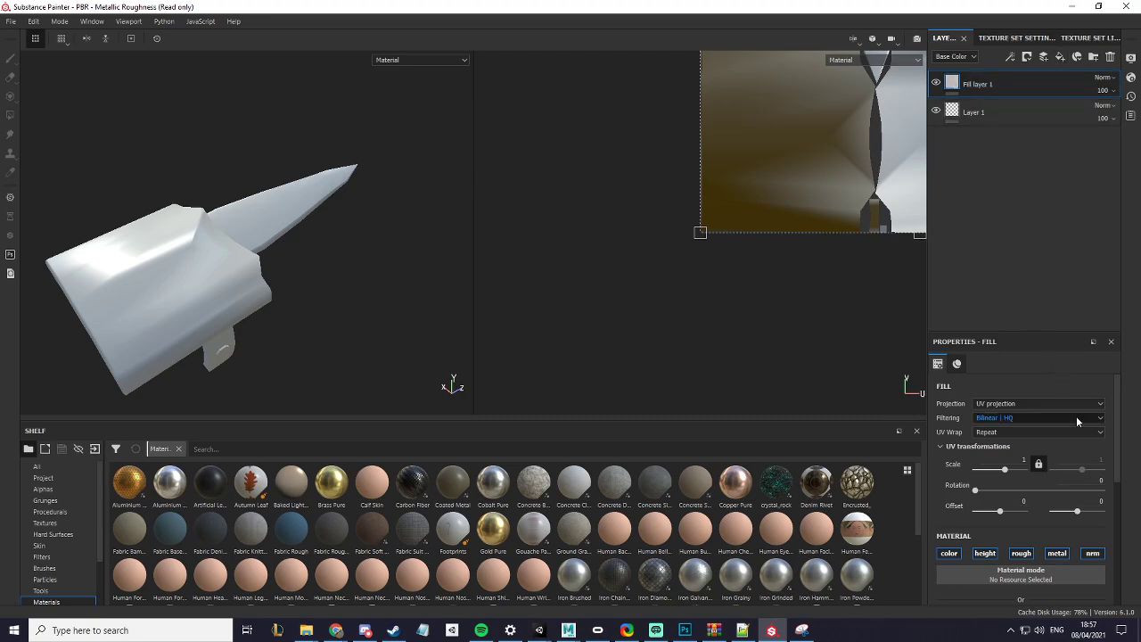
scroll(1079, 446, down, 3)
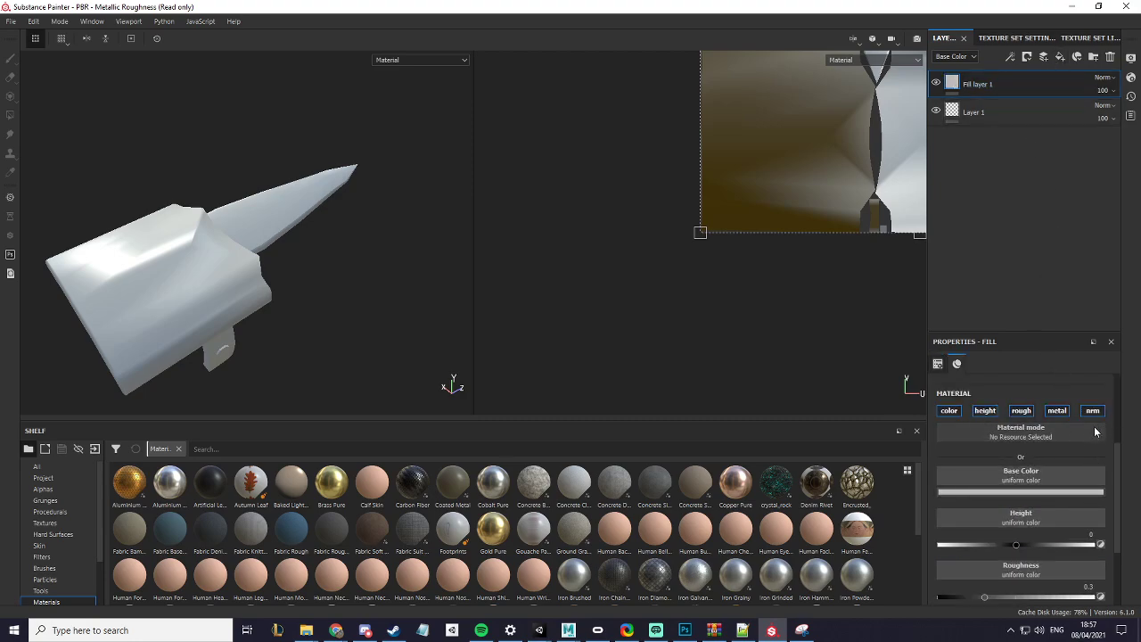
Step: Add Emissive and Glossiness to the lambert4 texture set's channel list
click(1001, 37)
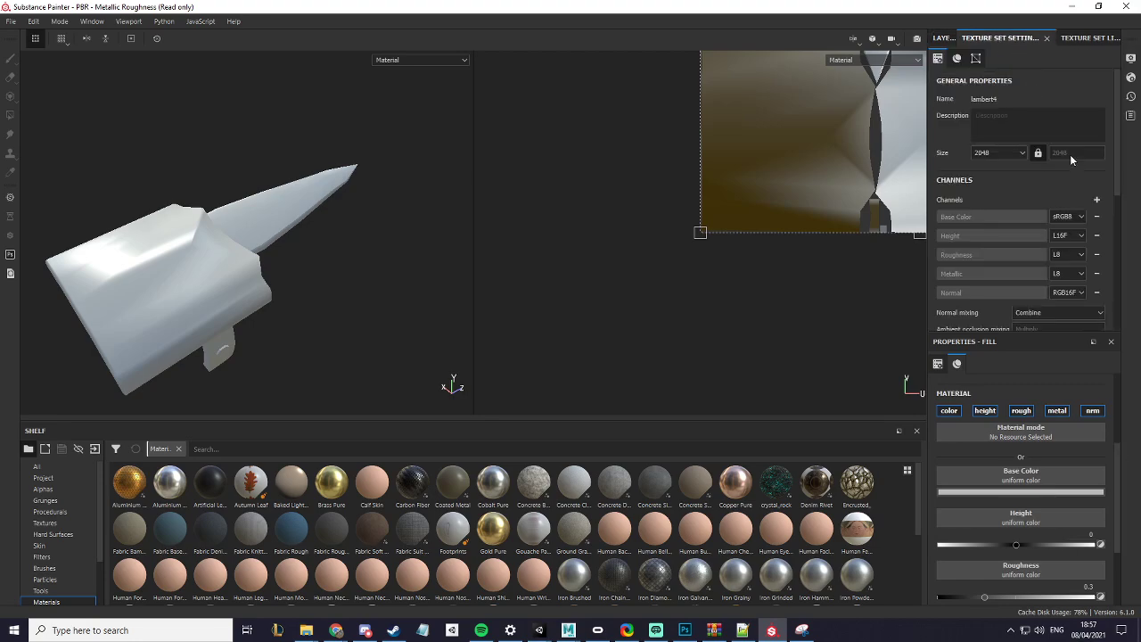
click(1098, 200)
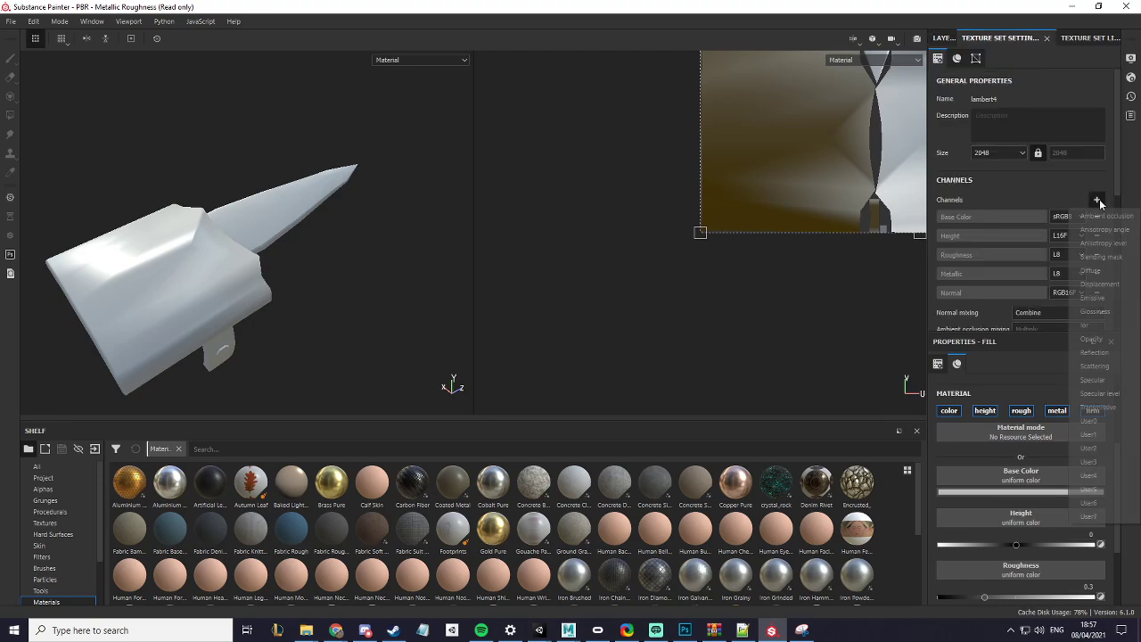
click(1106, 296)
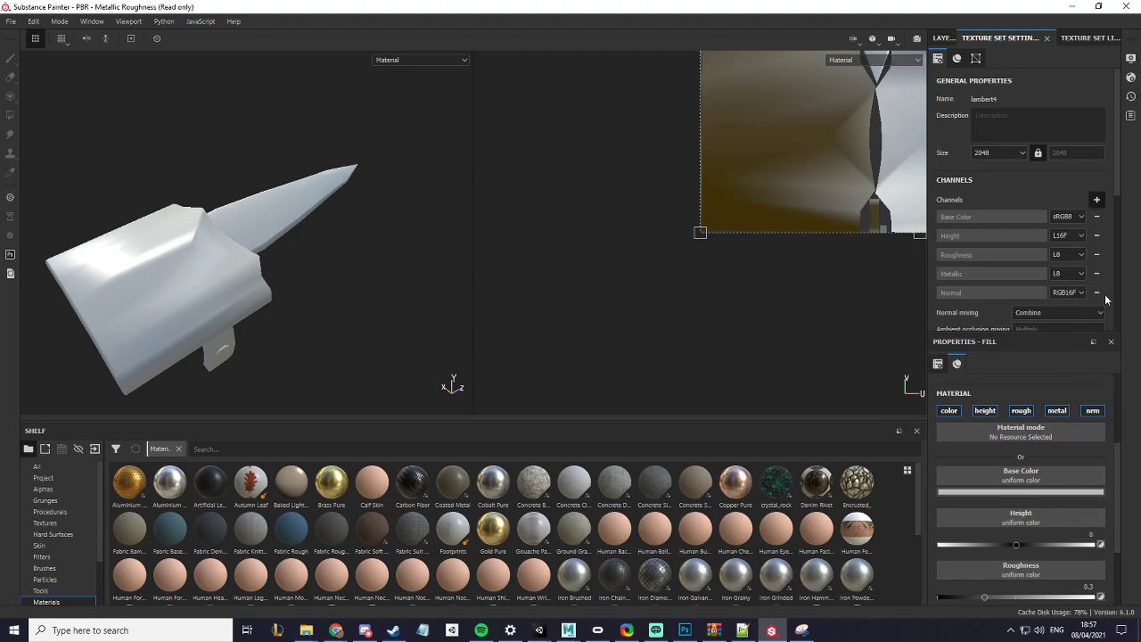
click(1098, 201)
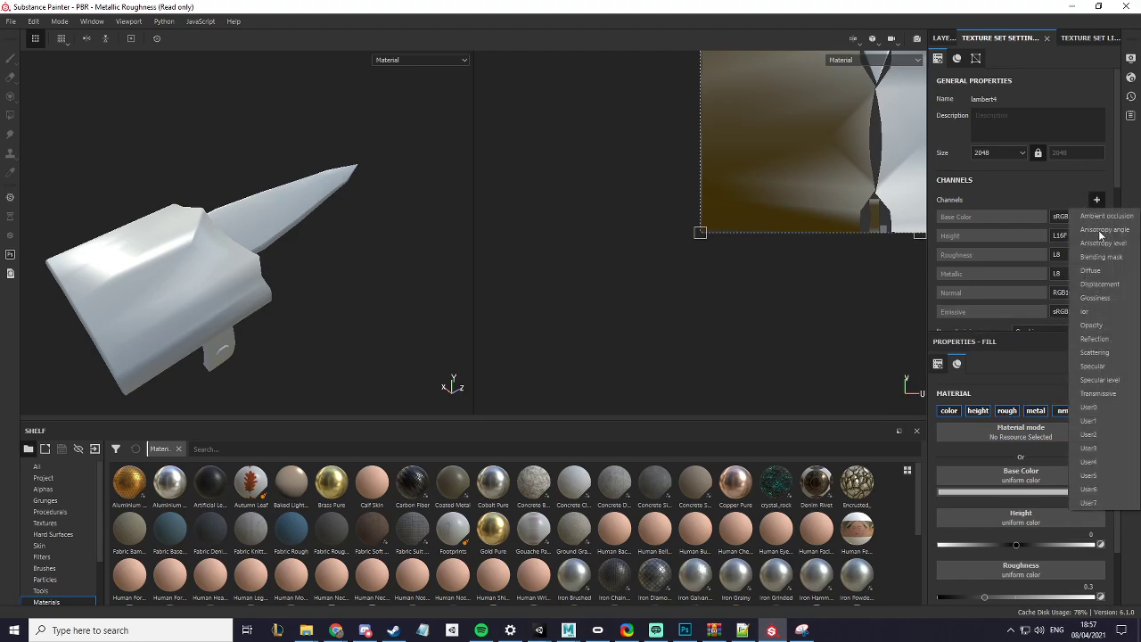
click(1096, 297)
scroll(1097, 296, down, 5)
scroll(1097, 296, up, 5)
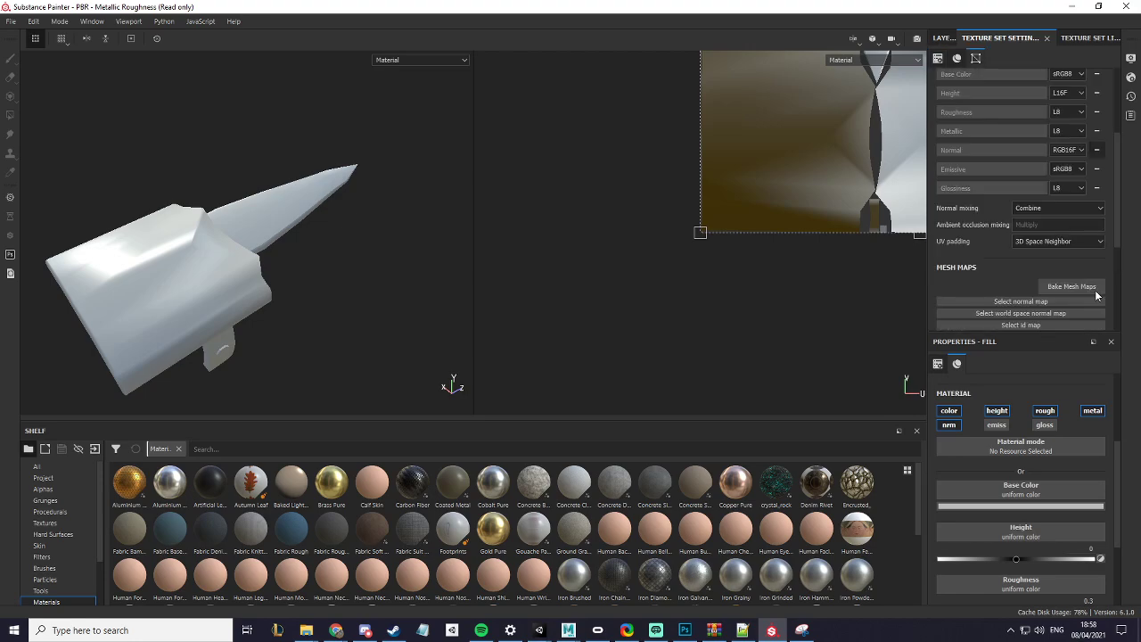
Step: Enable the gloss and emissive channels on Fill layer 1
click(943, 37)
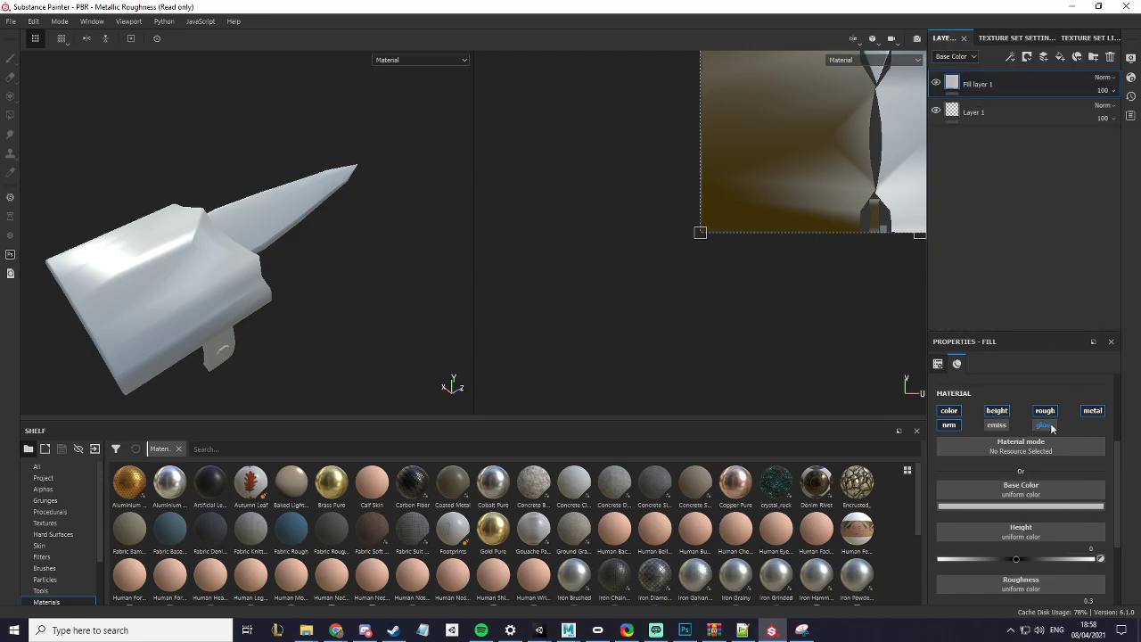
click(1049, 427)
click(995, 425)
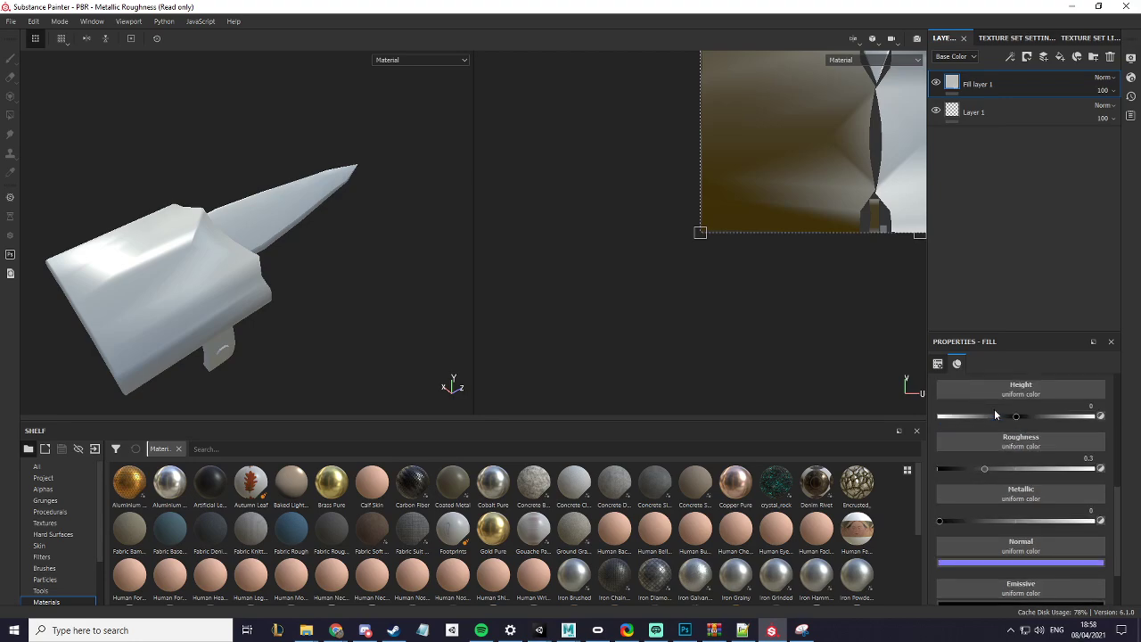
Step: Assign the Gripblade_lambert4 base color texture to the fill's Base Color slot
click(1025, 497)
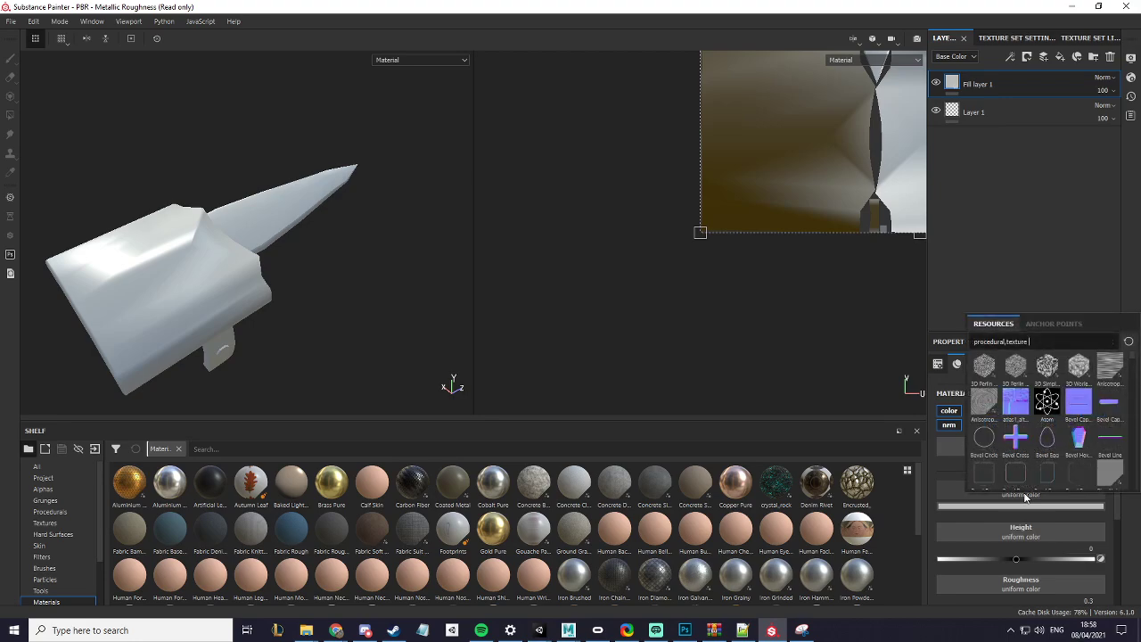
scroll(1093, 404, down, 3)
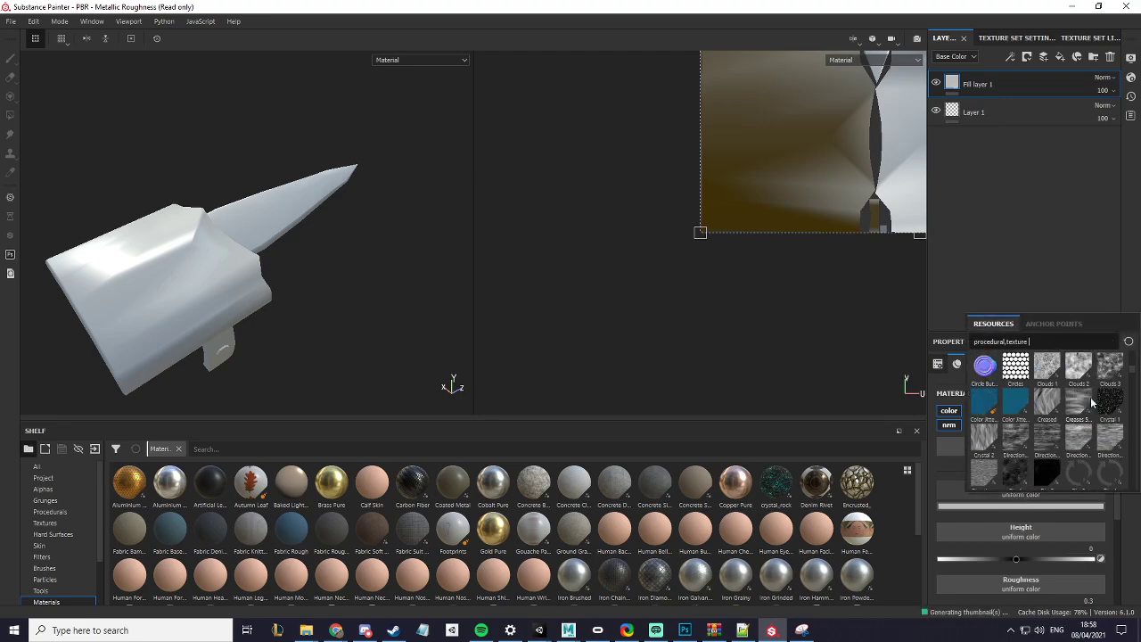
click(312, 611)
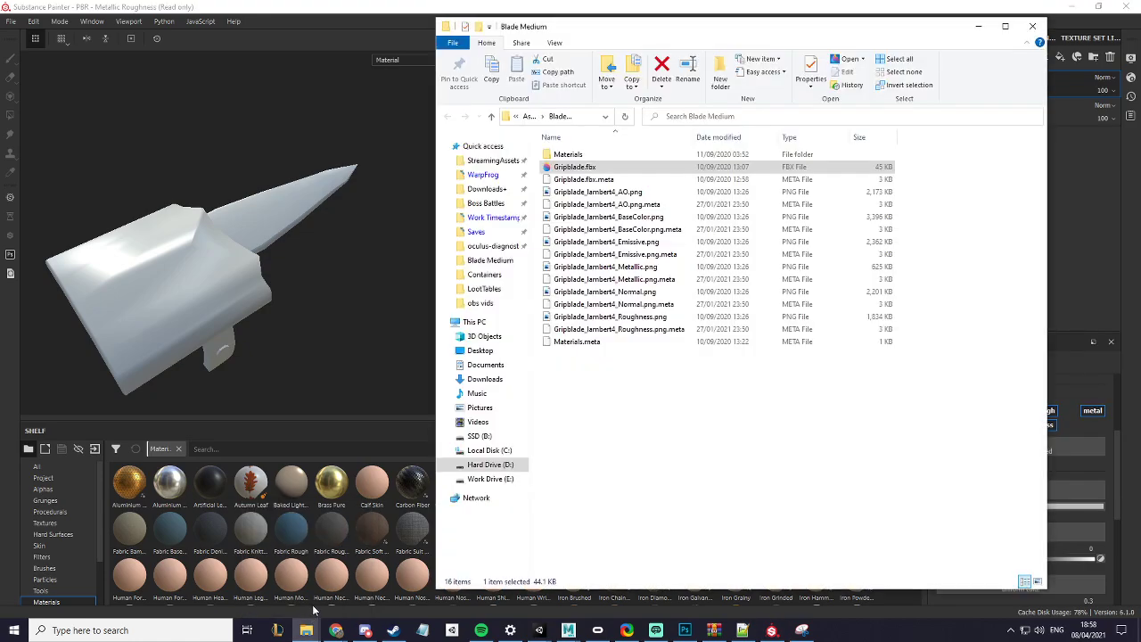
click(1068, 488)
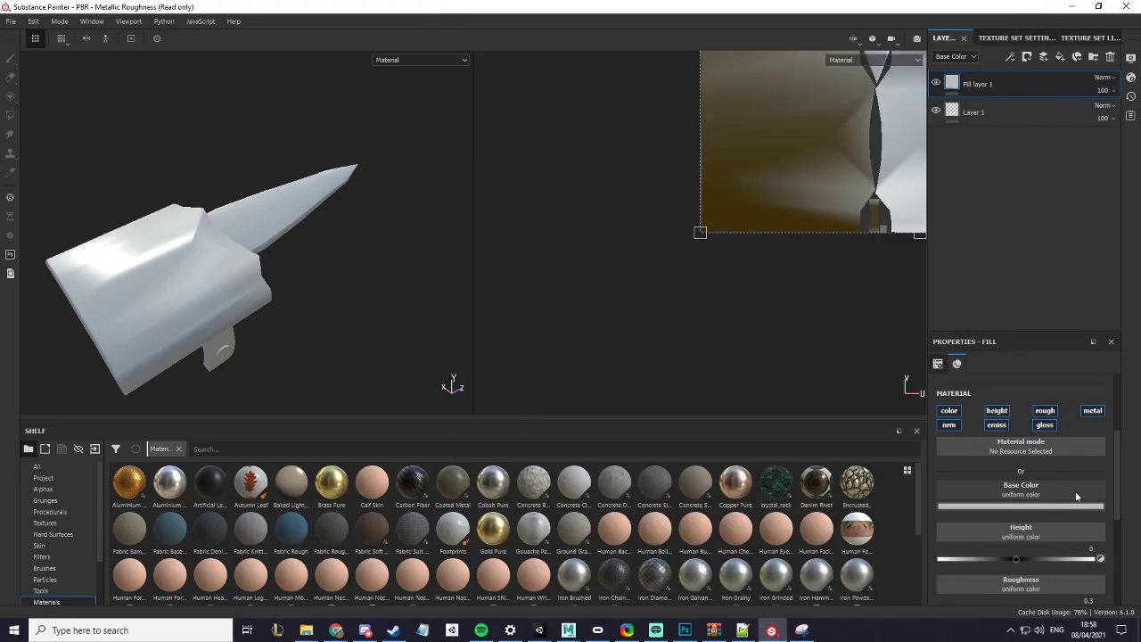
text(grip)
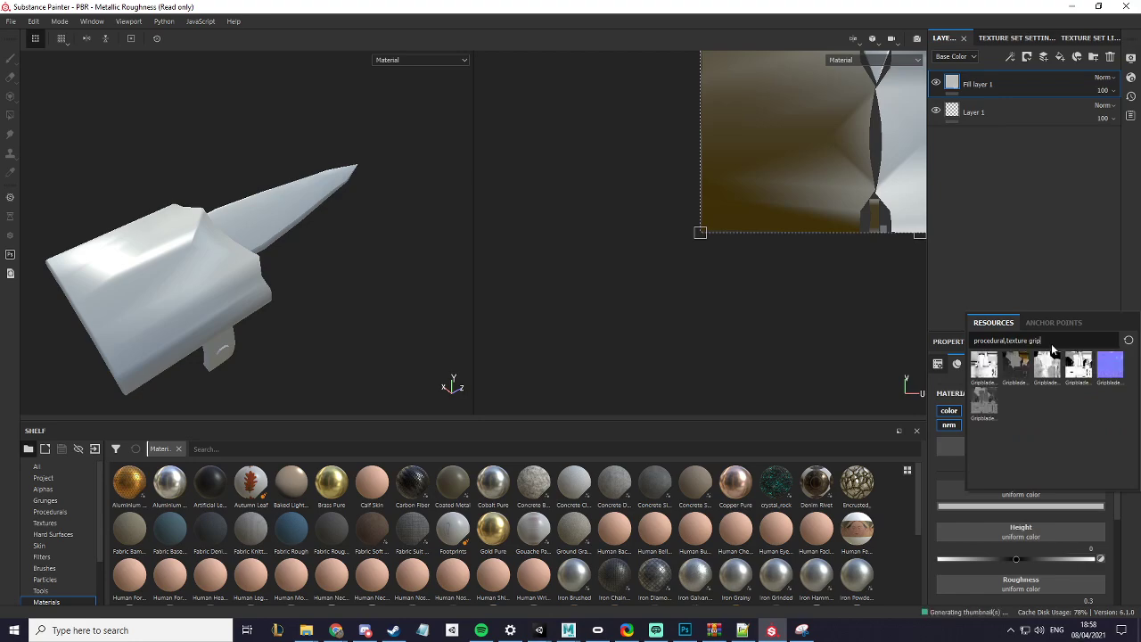
click(1014, 367)
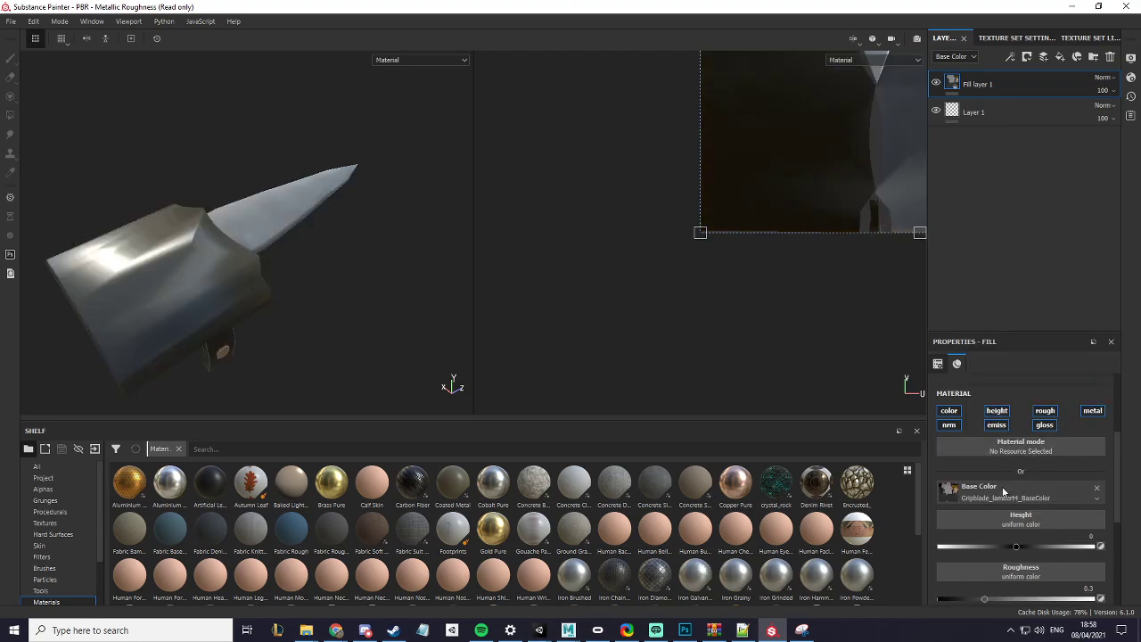
Step: Assign the Gripblade roughness, normal and emissive textures to their matching fill channels
scroll(1034, 525, down, 3)
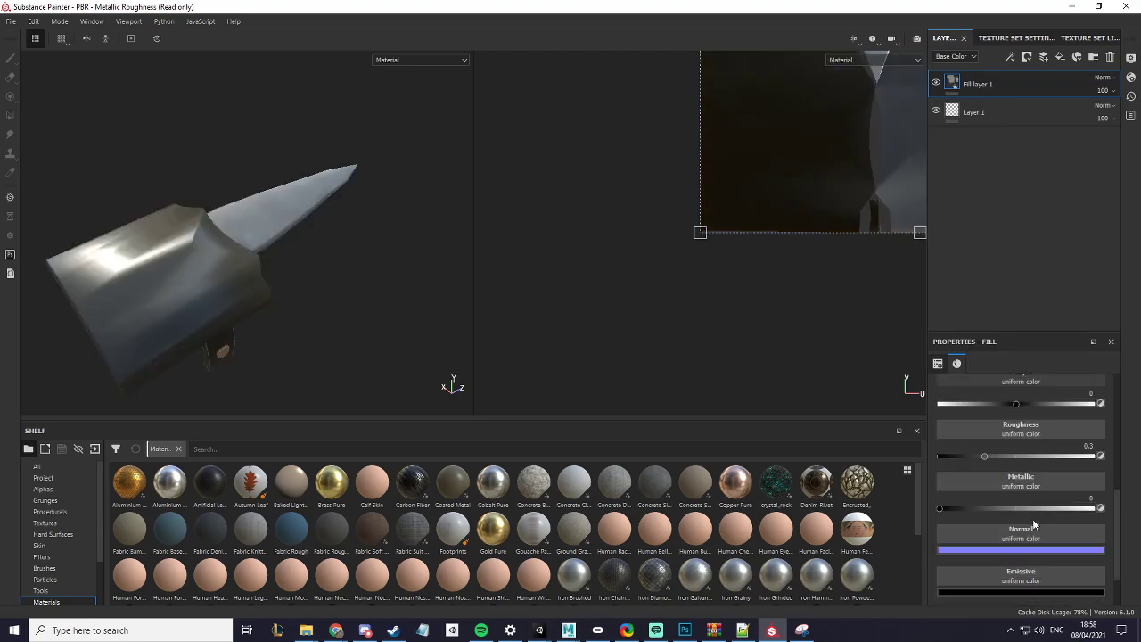
click(1037, 436)
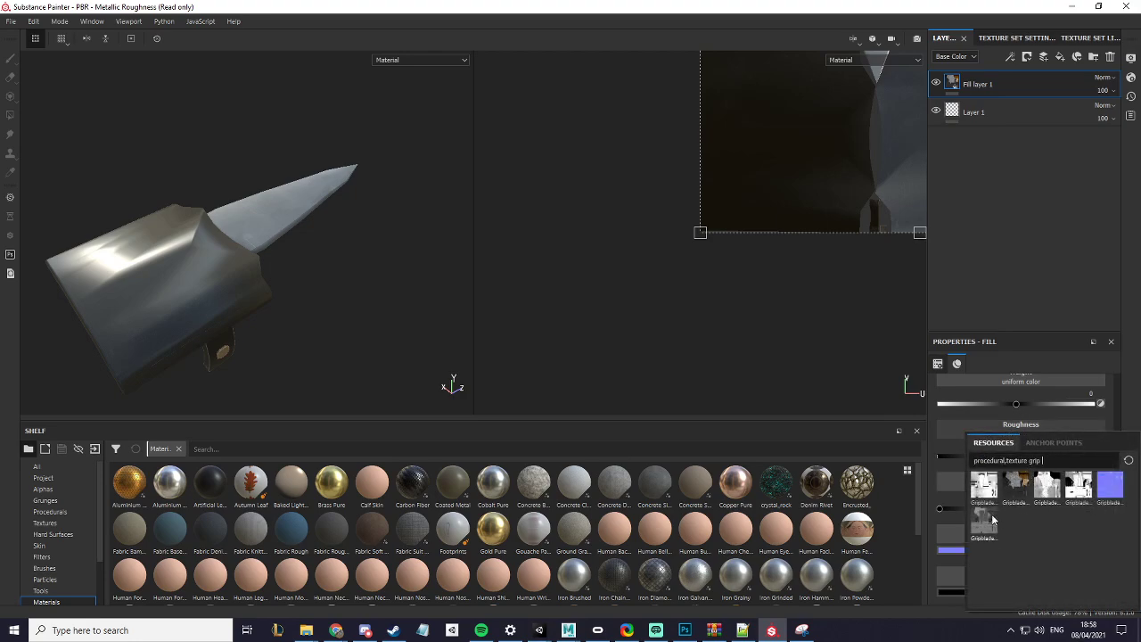
click(989, 519)
click(1022, 513)
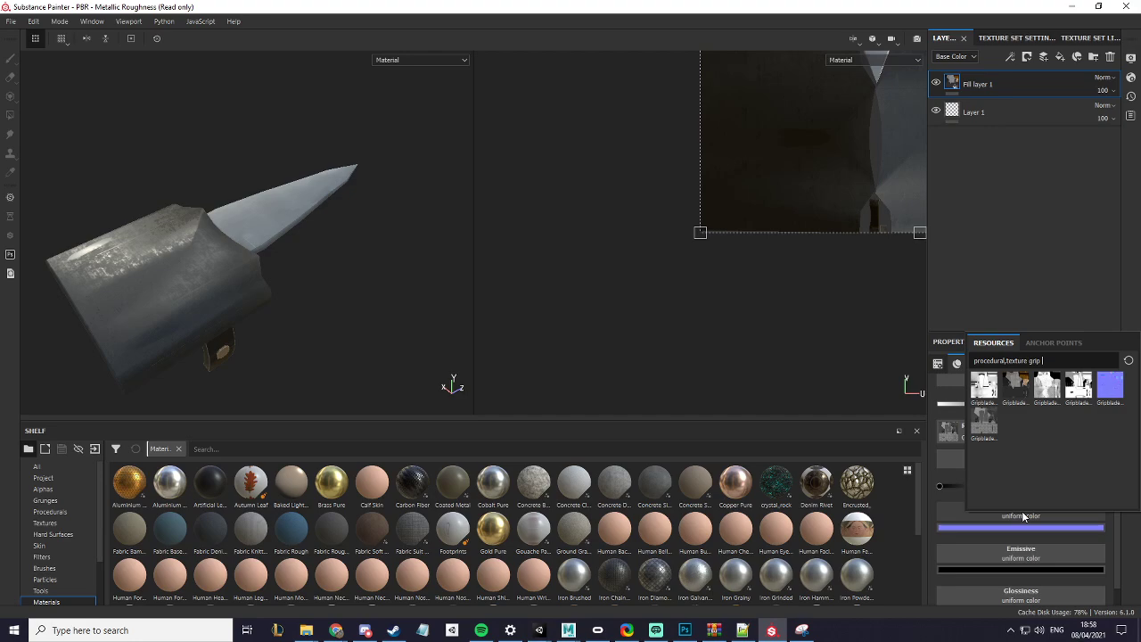
click(1110, 385)
scroll(1034, 504, down, 1)
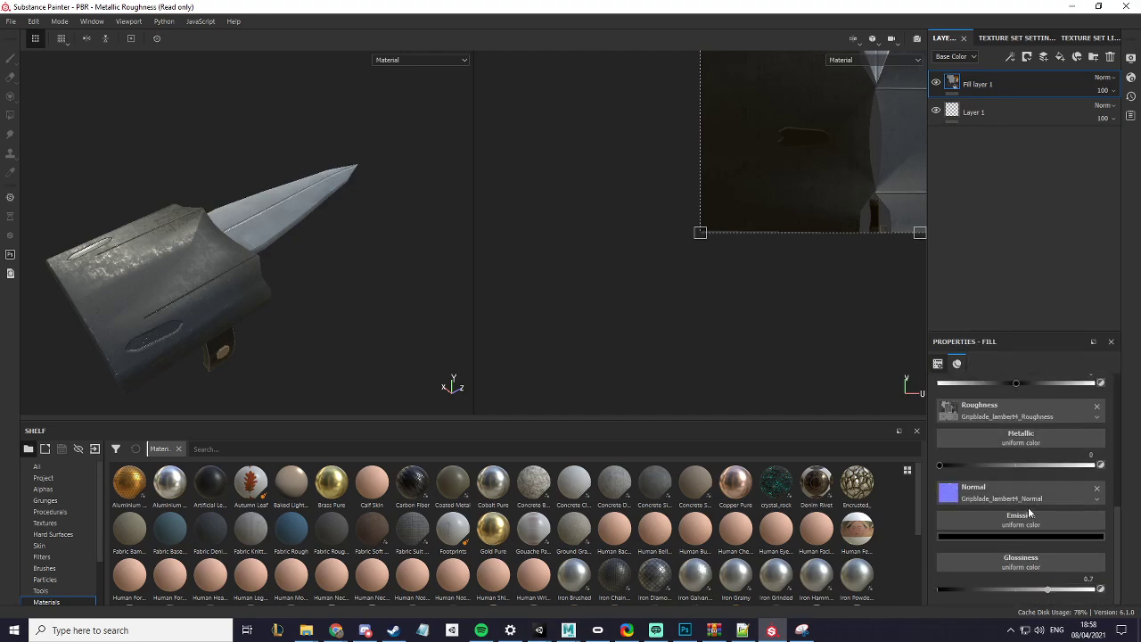
click(1030, 516)
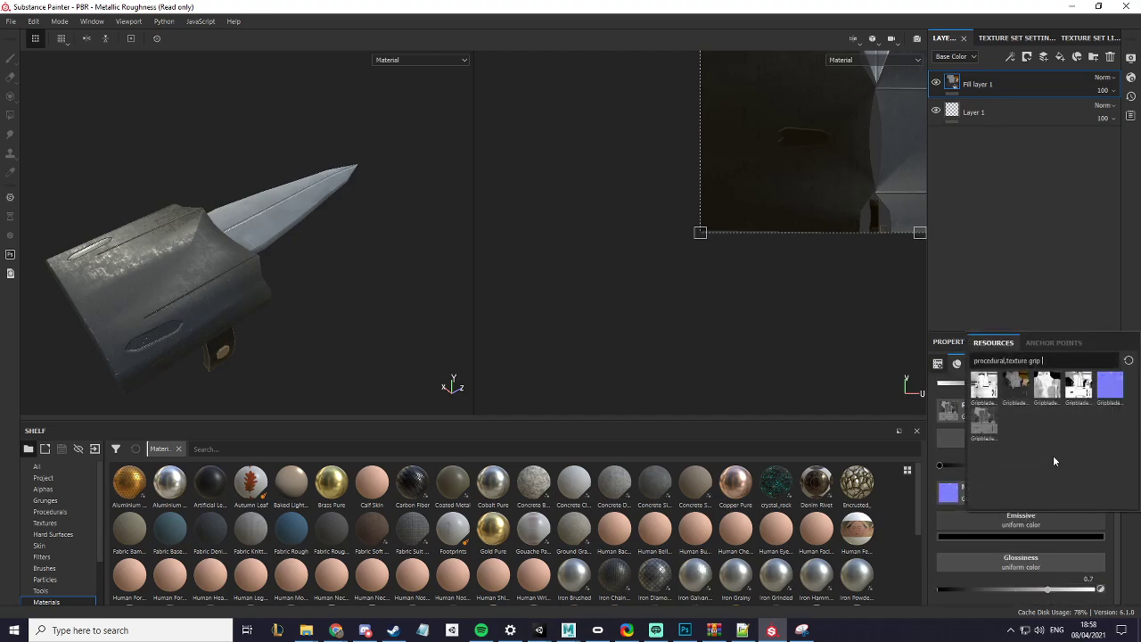
click(1049, 391)
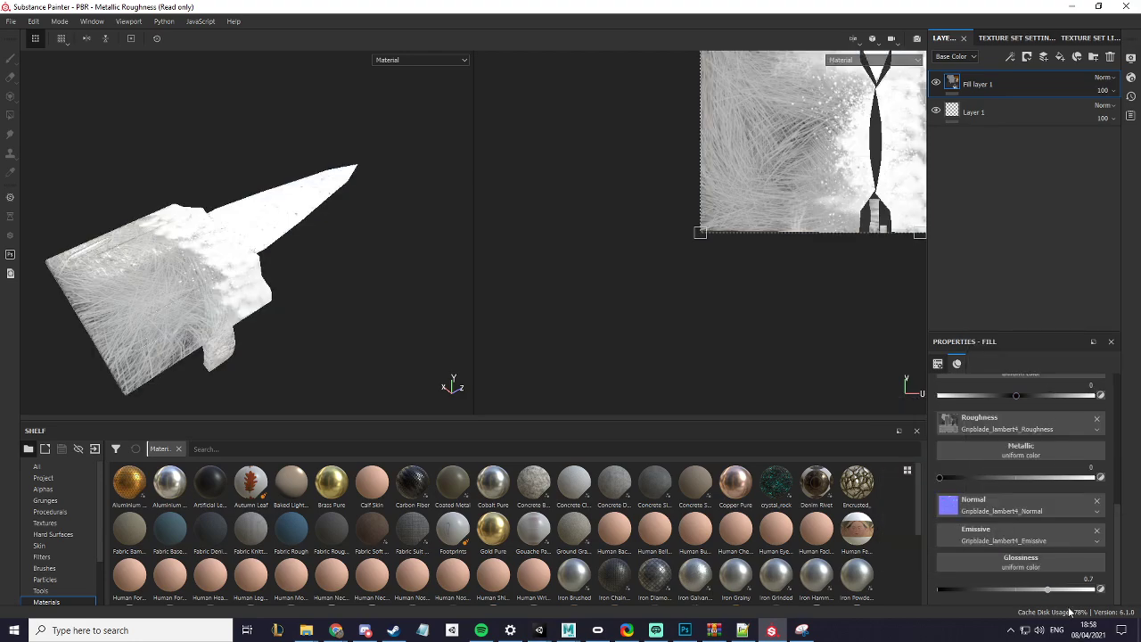
Step: Assign the Gripblade metallic texture to the fill's Metallic slot
scroll(1026, 558, up, 5)
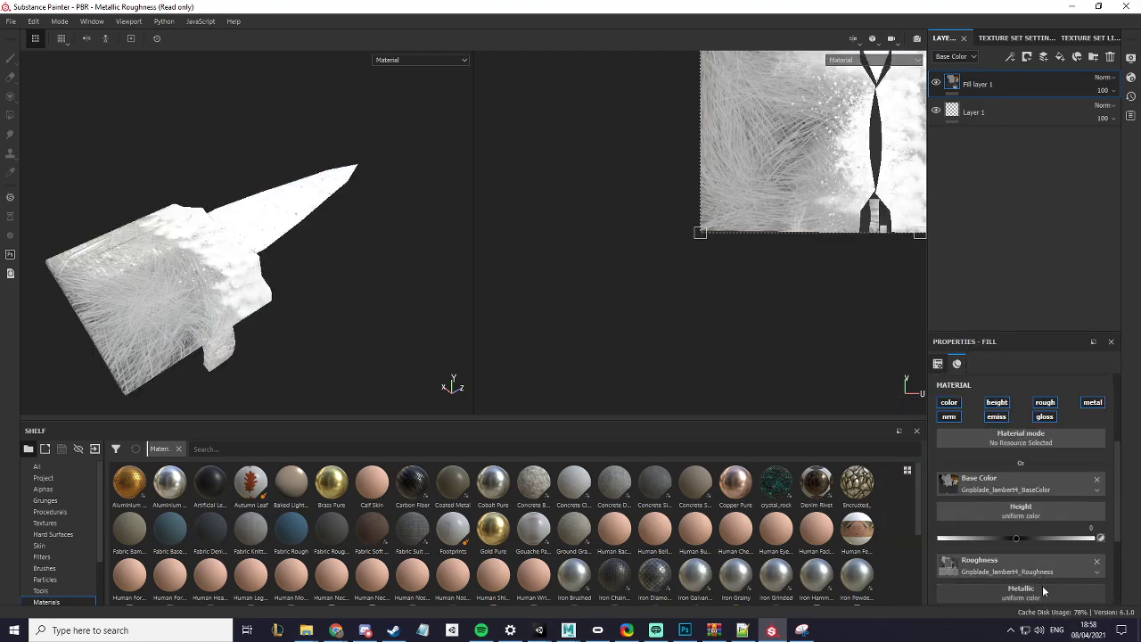
click(1042, 585)
mouse_move(977, 464)
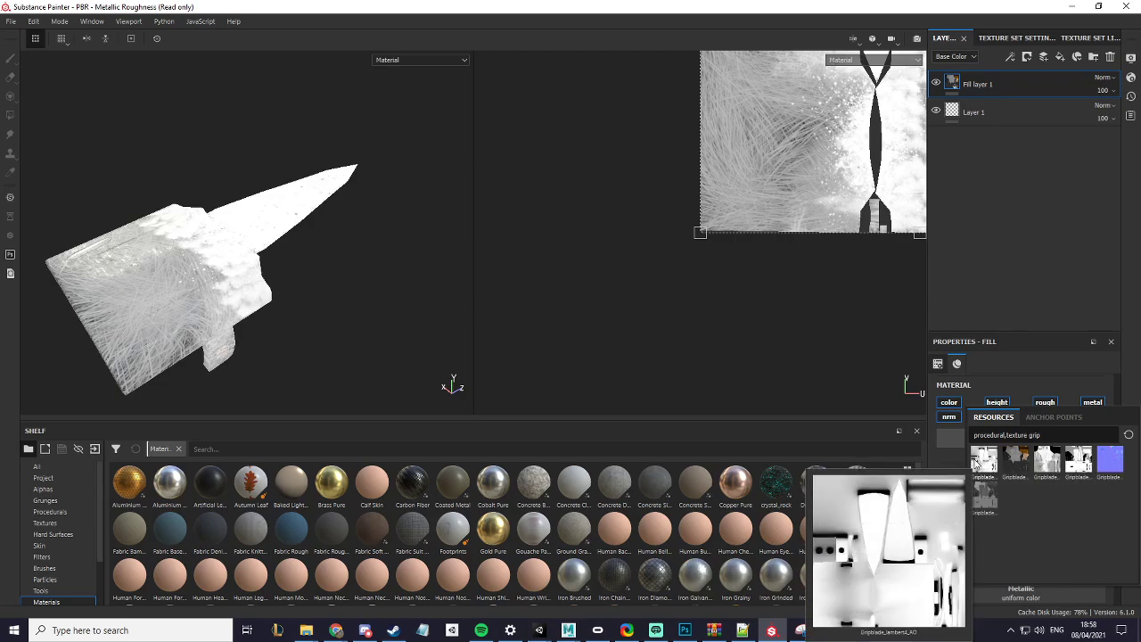
mouse_move(1048, 470)
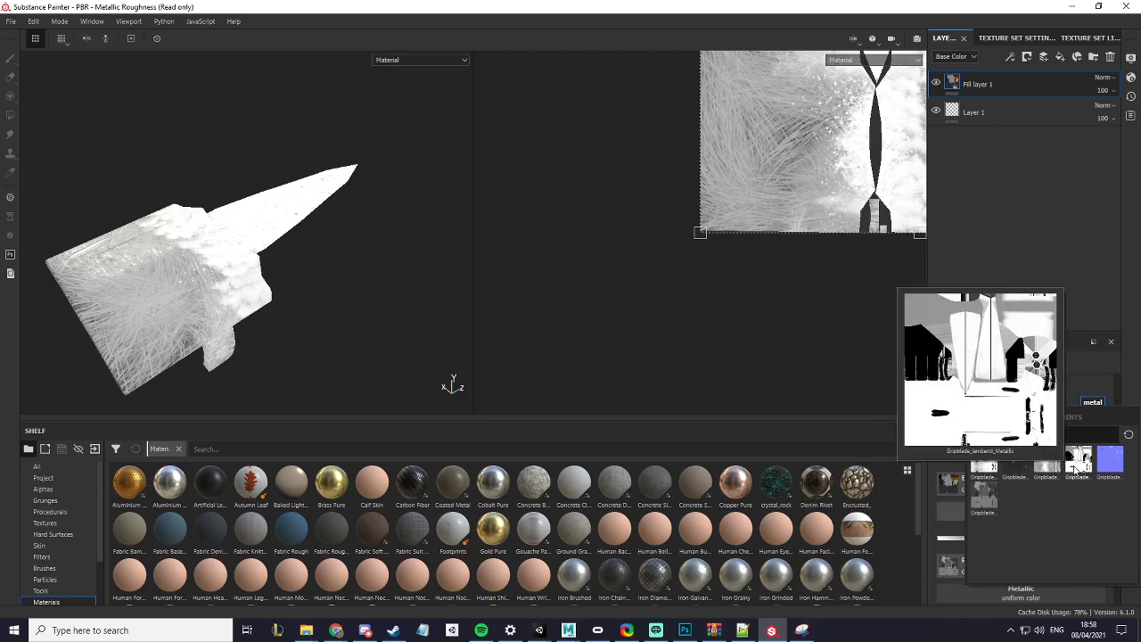
click(1077, 469)
scroll(1016, 530, down, 3)
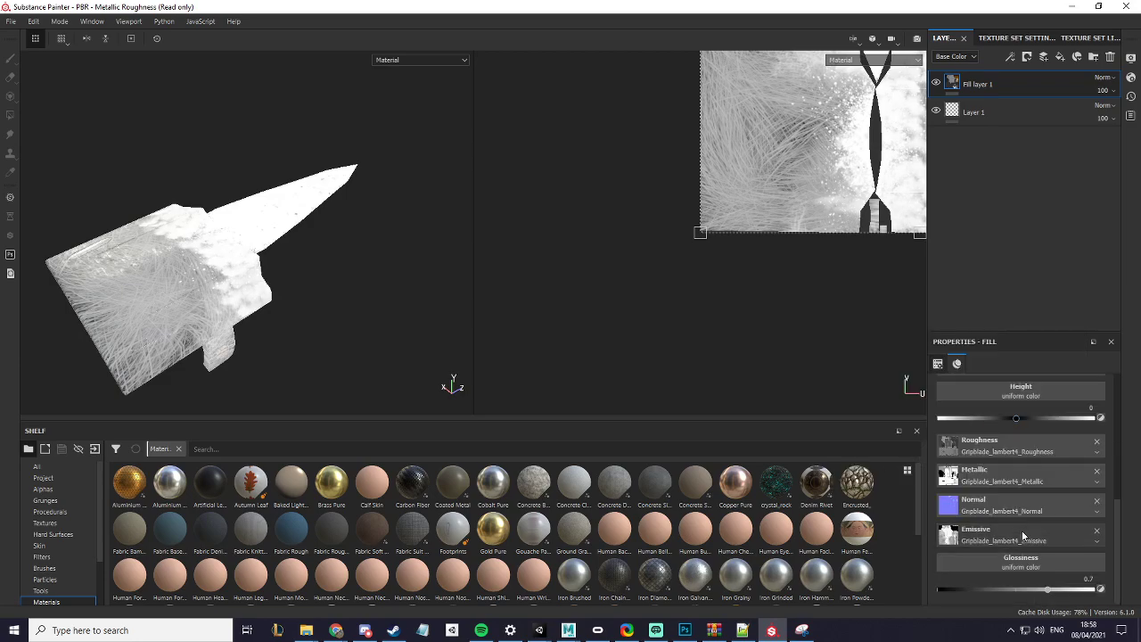
scroll(1008, 489, up, 2)
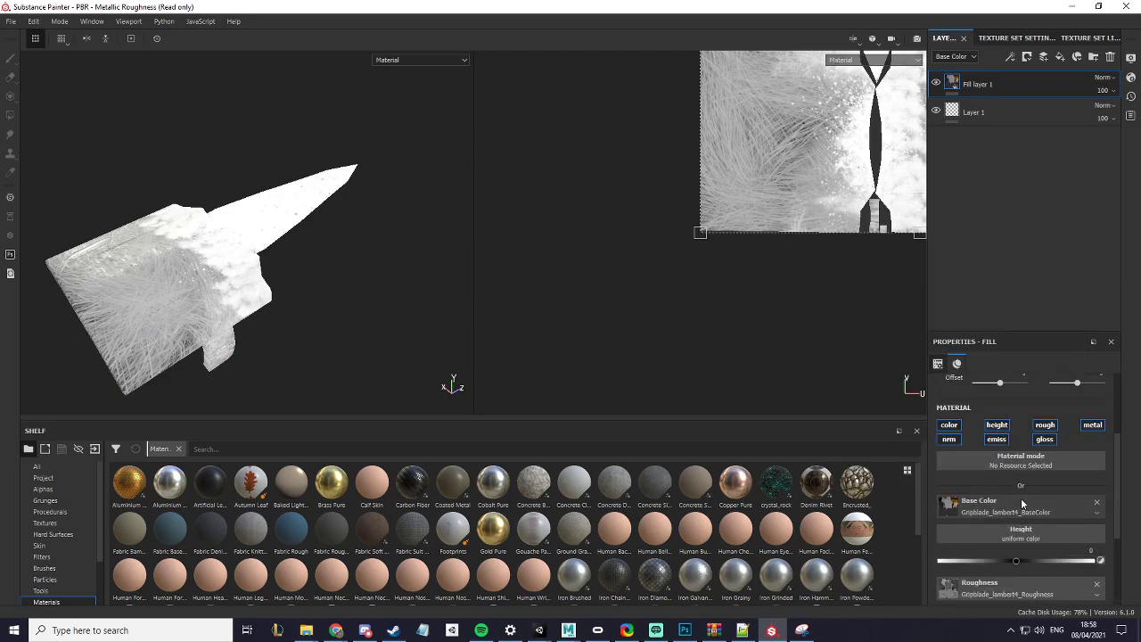
scroll(1025, 504, down, 2)
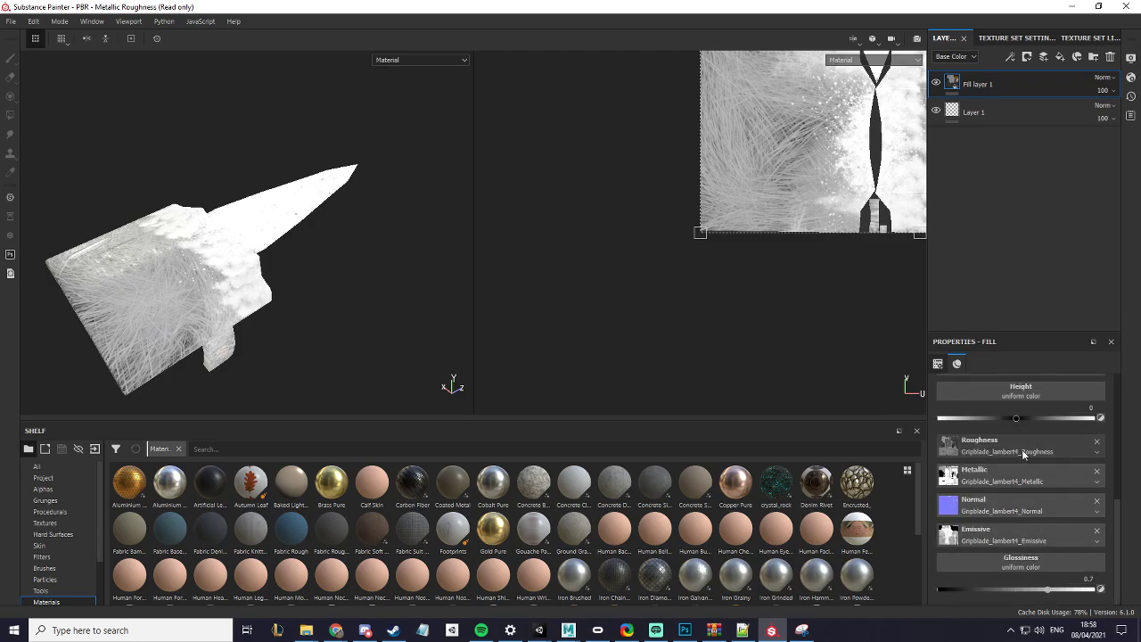
Step: Pick Gripblade_lambert4_AO under Mesh Maps as the ambient occlusion map, then check the blade
click(1017, 39)
scroll(1047, 232, down, 3)
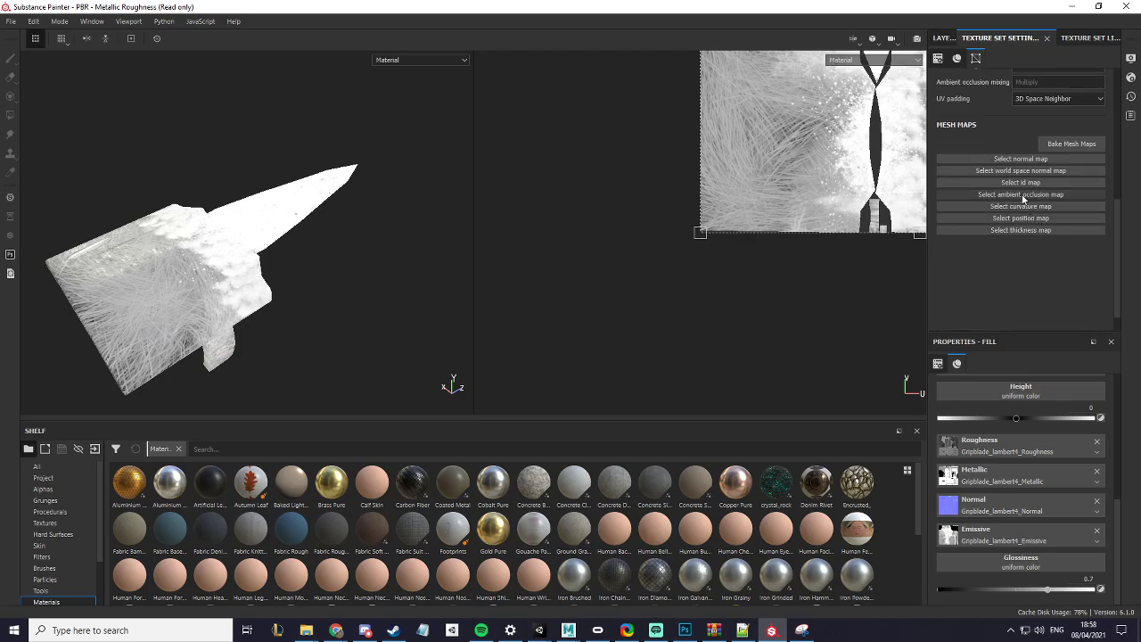
click(983, 197)
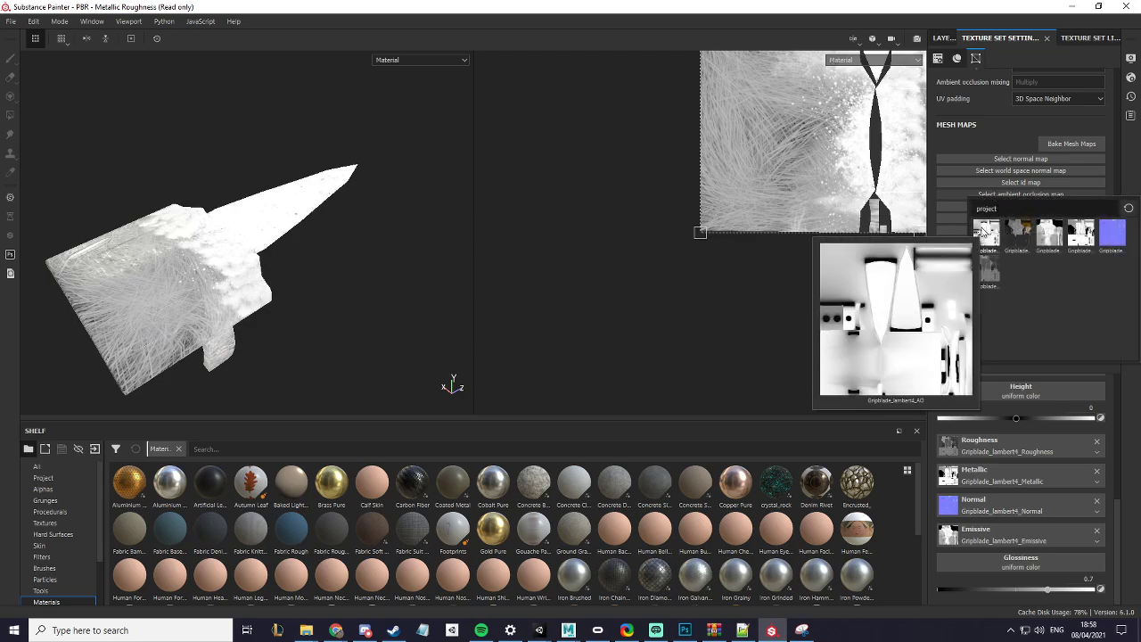
click(982, 230)
mouse_move(277, 286)
alt+mouse_down()
mouse_move(121, 166)
mouse_move(56, 190)
mouse_move(332, 315)
mouse_move(498, 259)
mouse_move(258, 294)
mouse_move(301, 285)
mouse_move(285, 288)
alt+mouse_up()
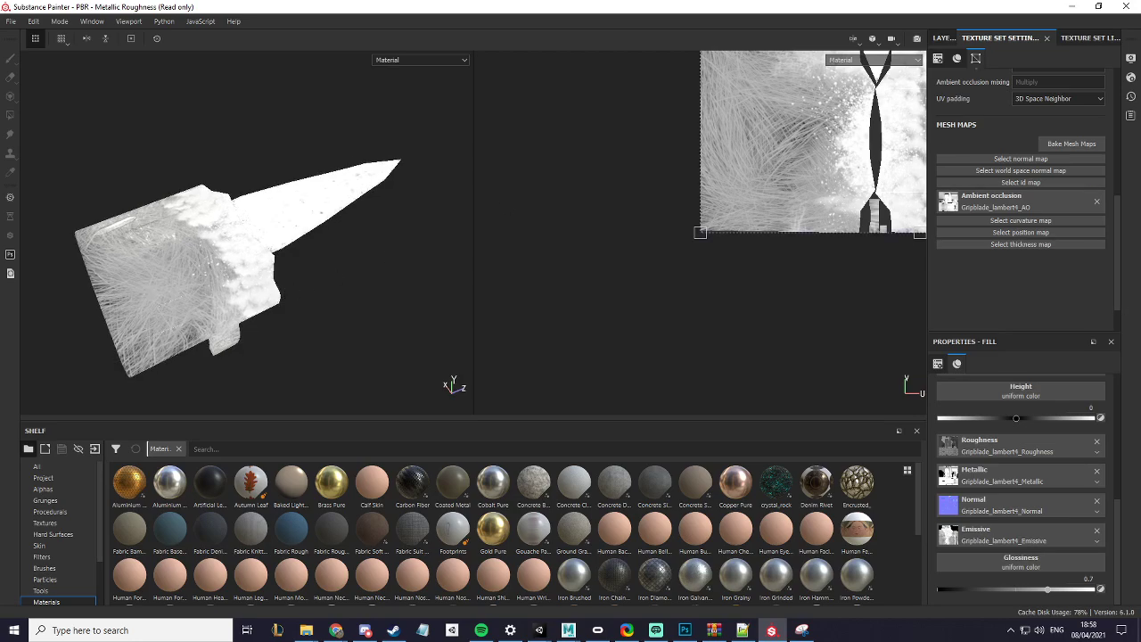
scroll(1048, 525, up, 4)
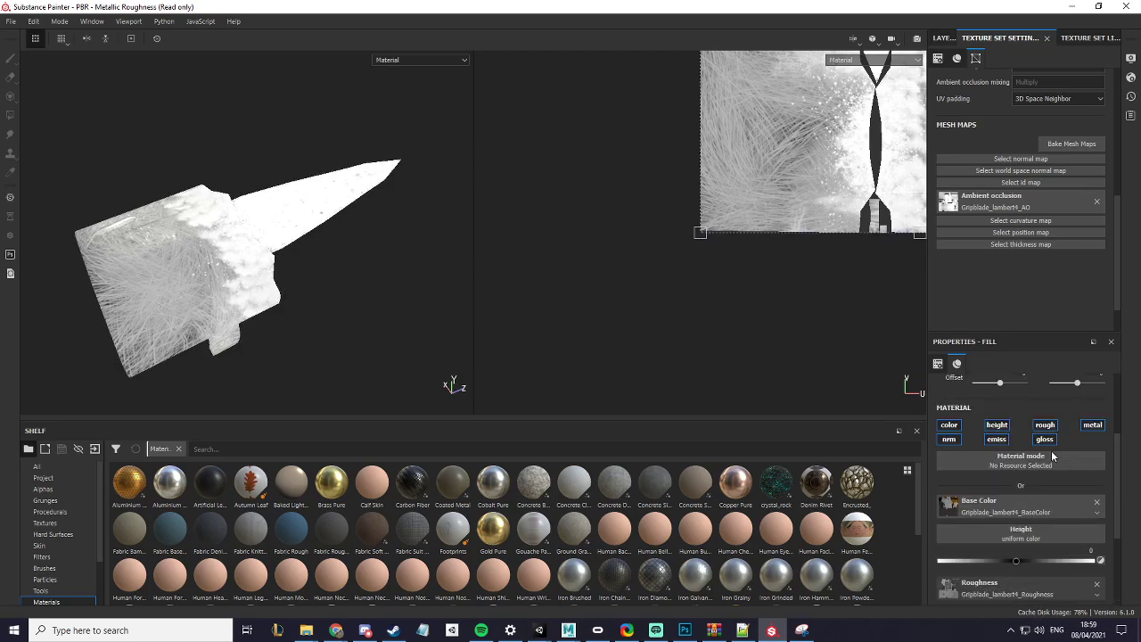
scroll(1051, 453, up, 3)
scroll(1052, 453, down, 6)
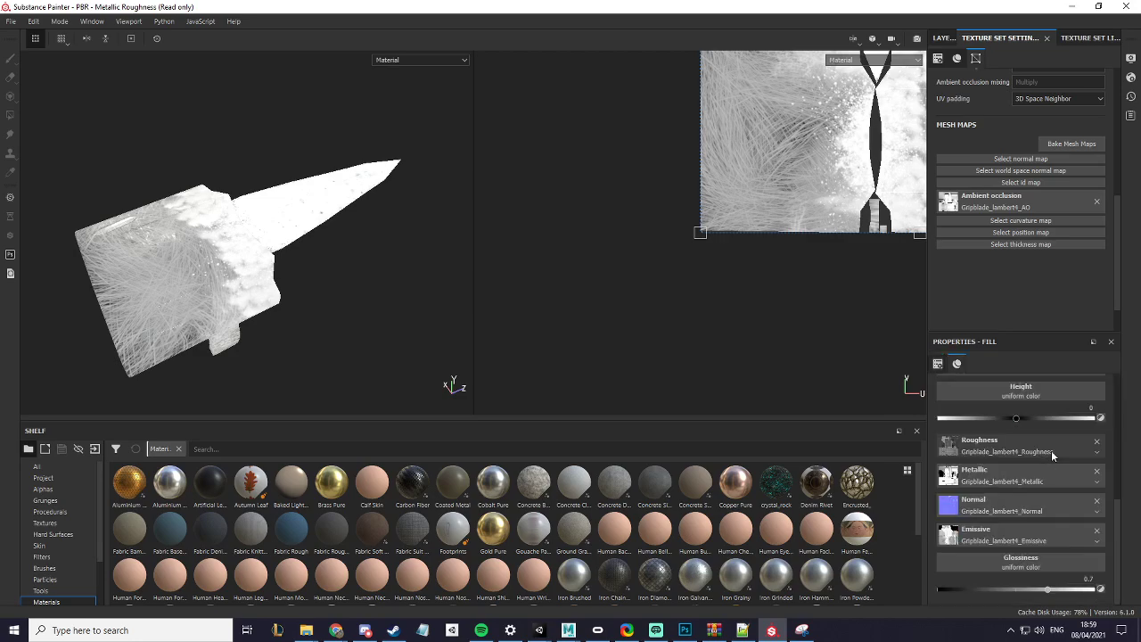
Step: In File > Export Textures, browse the output directory to the pasted Blade Medium folder
click(10, 22)
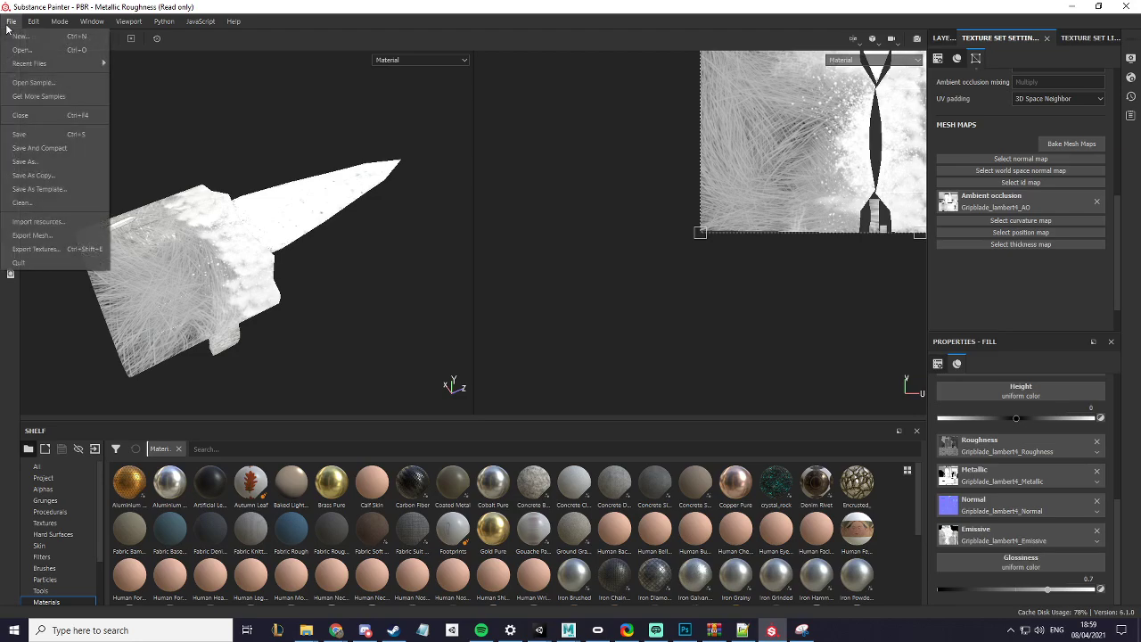
click(67, 246)
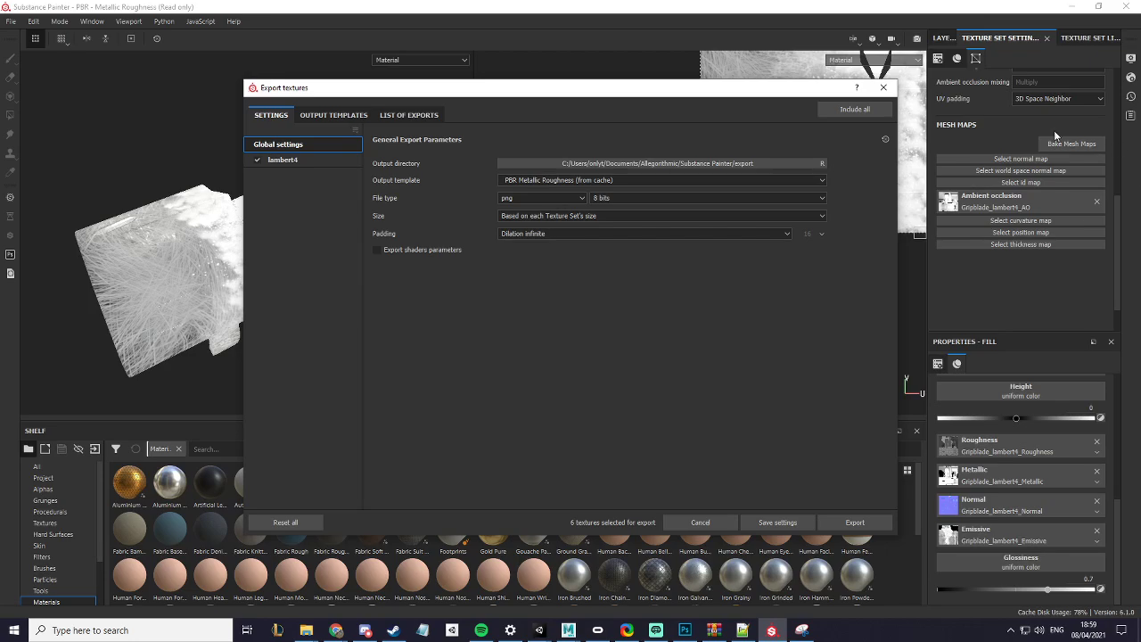
click(616, 164)
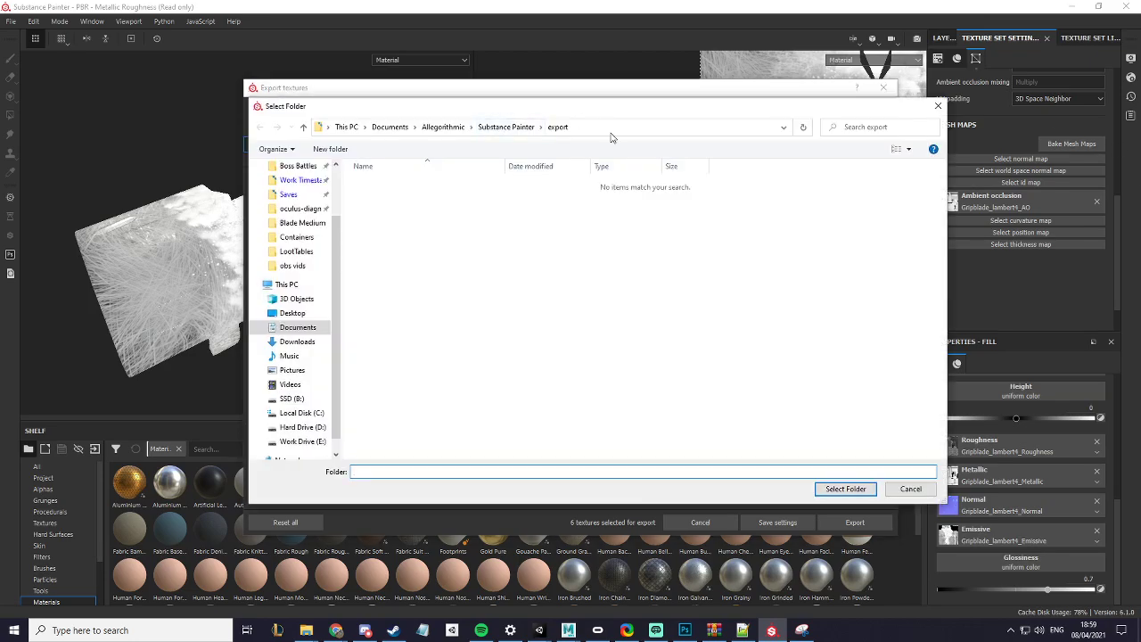
click(604, 128)
text(D:\Blade and Sorcery Unity\WeaponSDK\Weapons BAS SDK\Assets\DragsGripWeapons\Assets\Blade Medium)
key(Return)
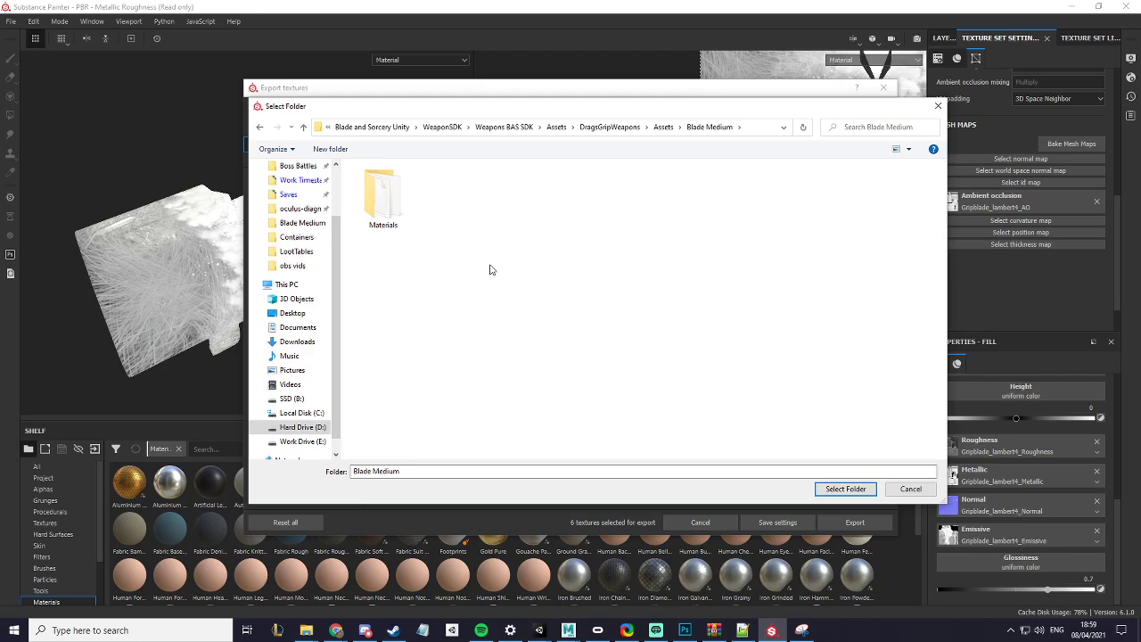
Step: Create a new MSAOE folder there and select it as the output directory
click(343, 149)
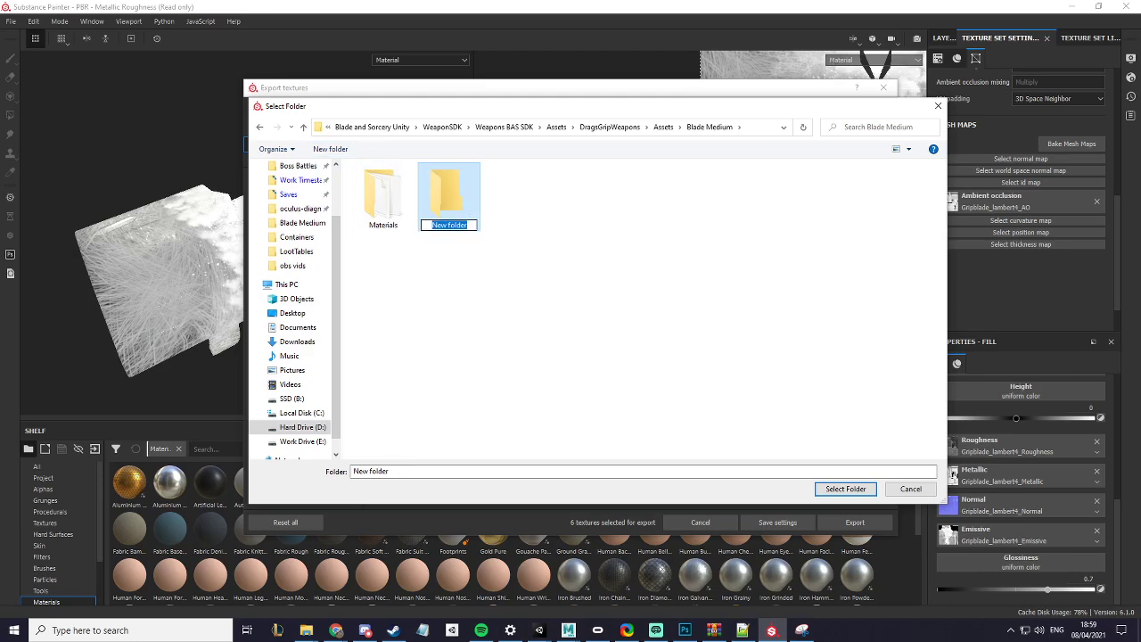
text(MSAOE)
key(Return)
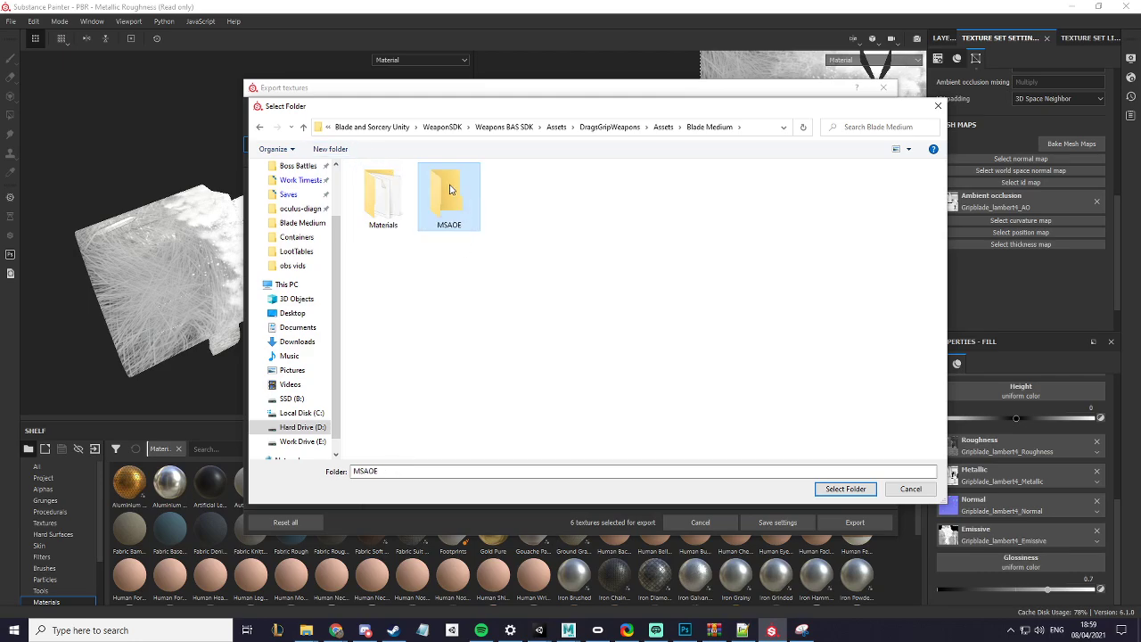
double_click(455, 192)
click(847, 490)
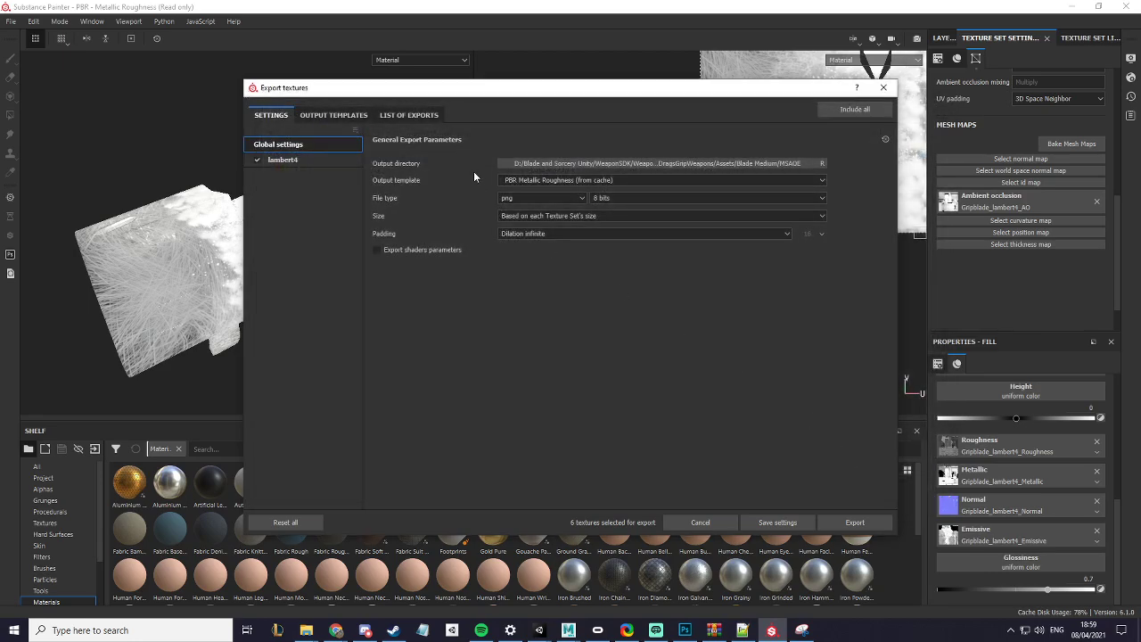
Step: Add a new output template preset and name it MSAOE
click(348, 116)
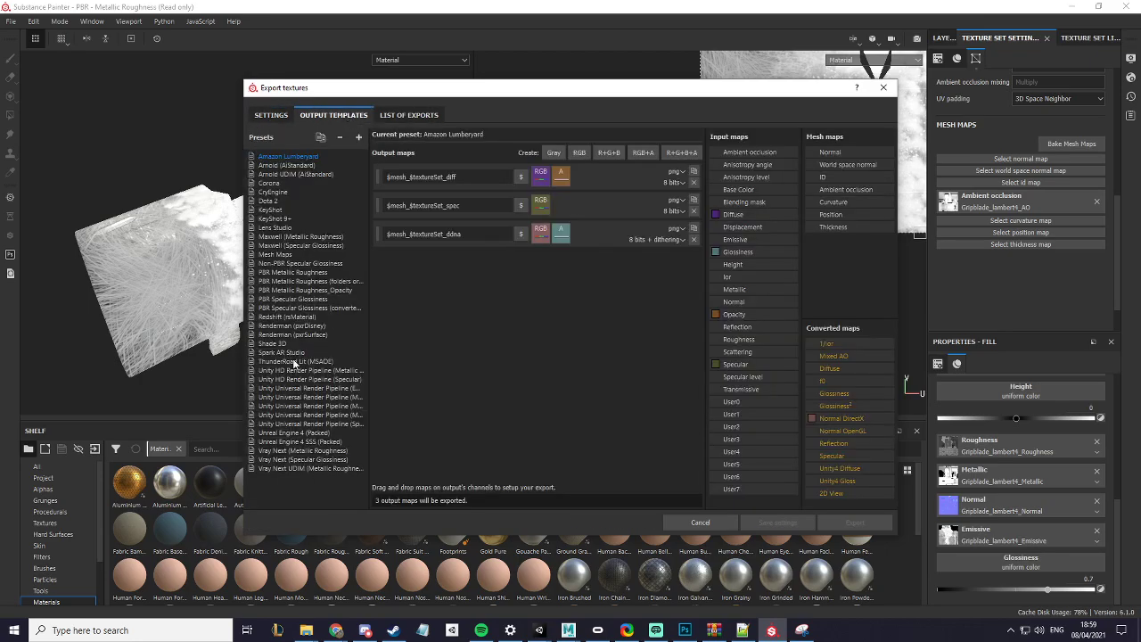
click(359, 139)
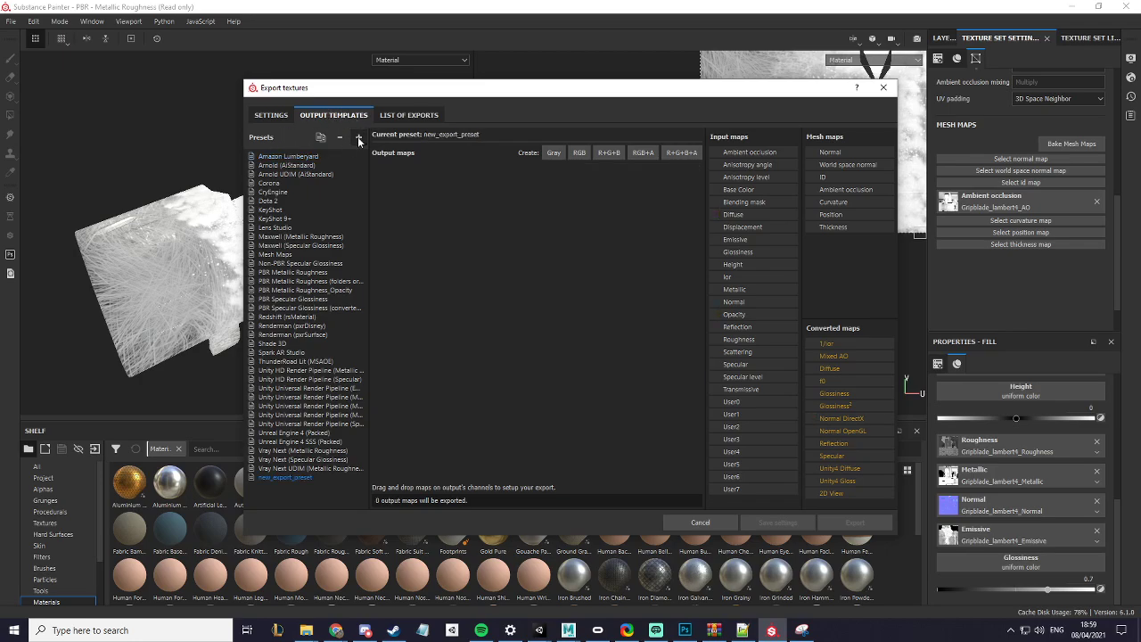
double_click(309, 481)
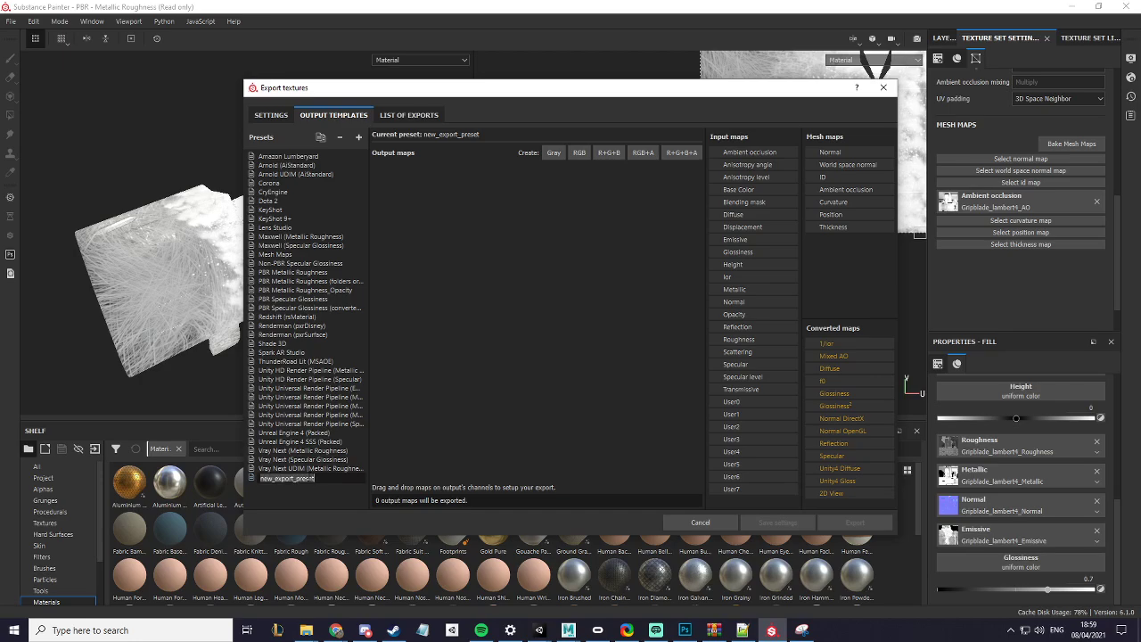
text(MSAOE)
key(Return)
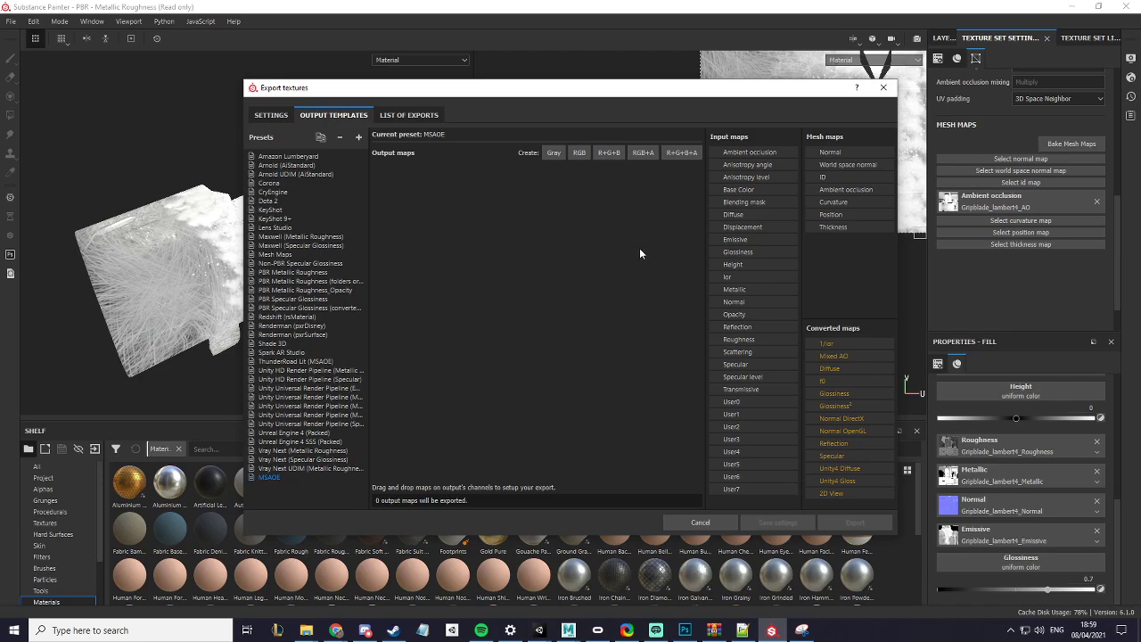
Step: Add one R+G+B+A output map and two RGB output maps to the preset
click(680, 153)
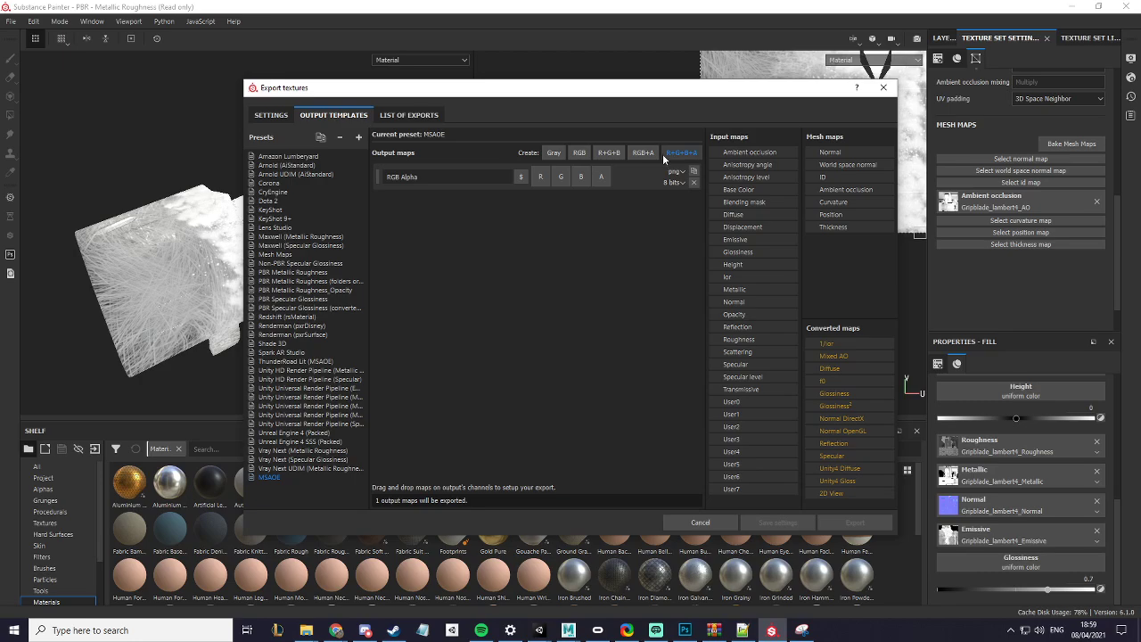
click(581, 153)
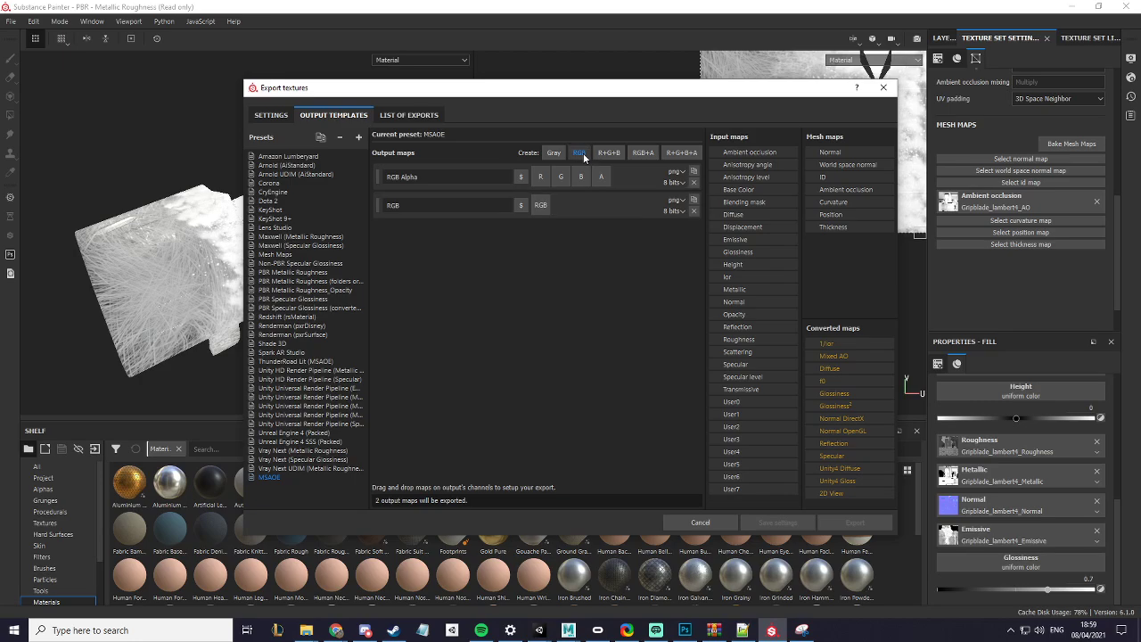
click(581, 154)
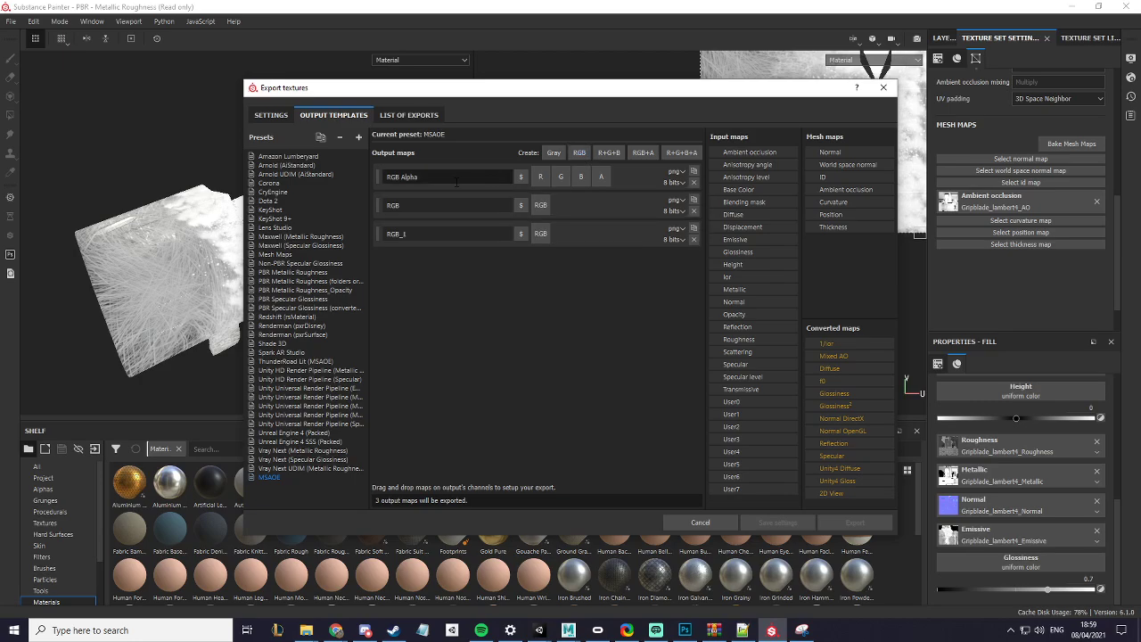
Step: Rename the RGBA output $mesh_MSAOE and the two RGB outputs $mesh_Normal and $mesh_BaseColor
drag(457, 179, 376, 176)
text($mesh)
text(_MSAOE)
key(Tab)
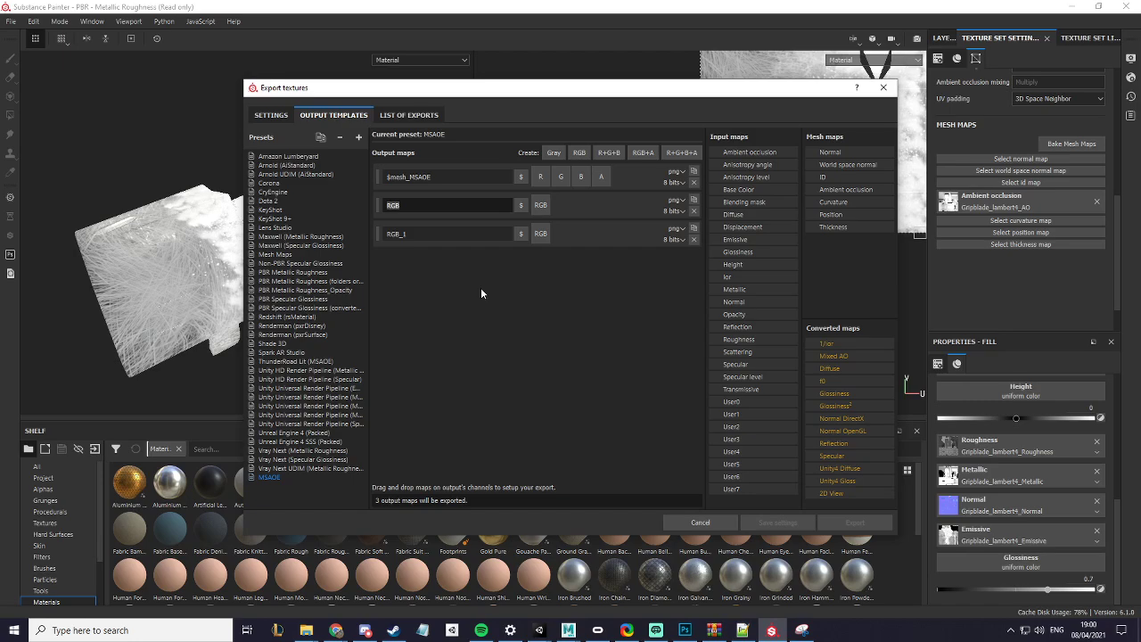
text($mesh_)
text(Normal)
click(434, 234)
key(ctrl+a)
text($mesh_)
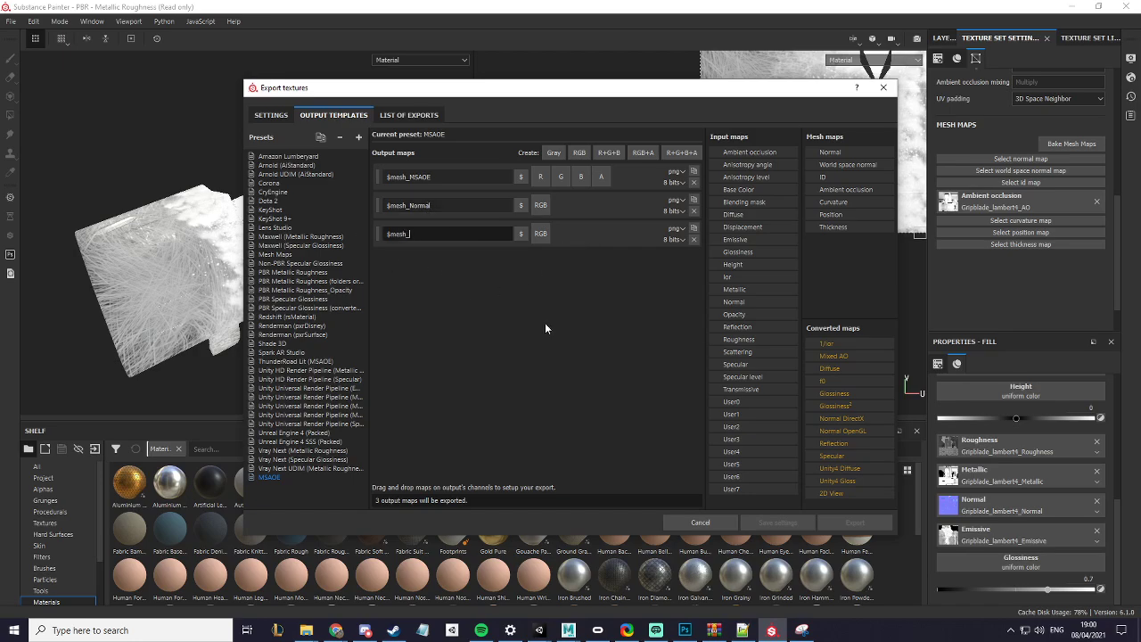
text(BaseColor)
key(Return)
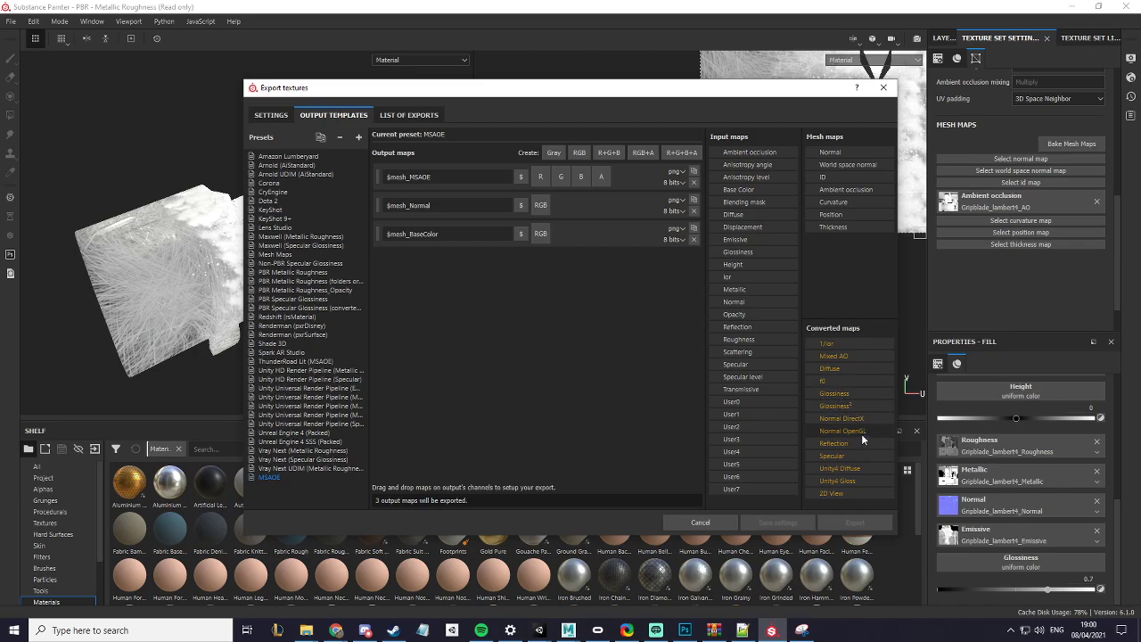
Step: Map Normal OpenGL to $mesh_Normal and Base Color to $mesh_BaseColor, both as RGB channels
drag(861, 432, 551, 207)
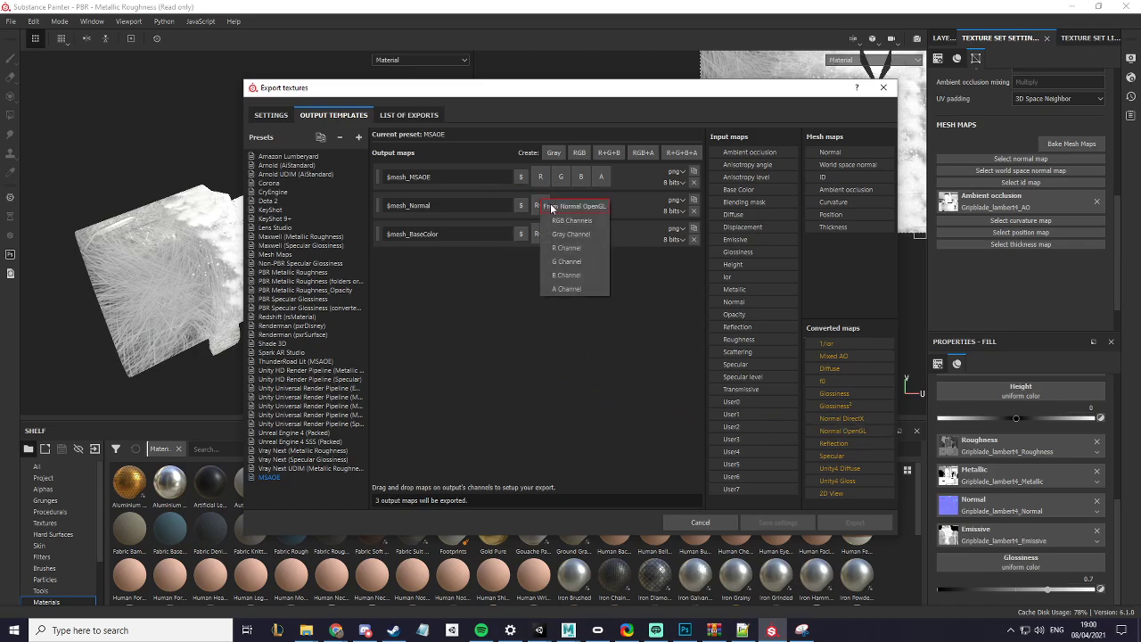
click(571, 221)
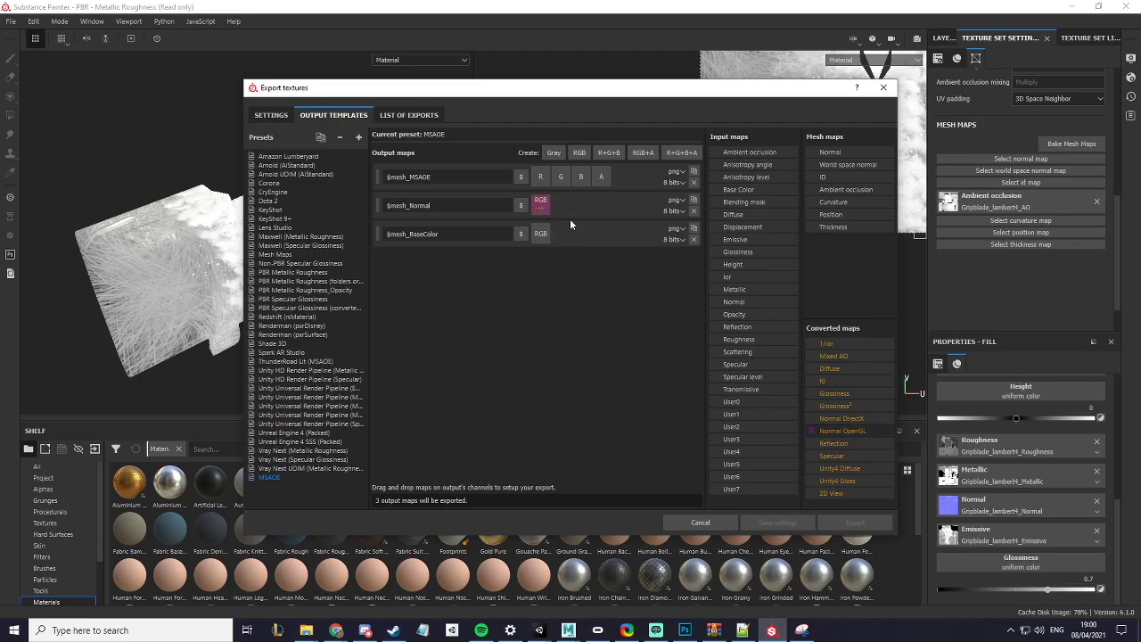
drag(738, 189, 545, 237)
click(574, 258)
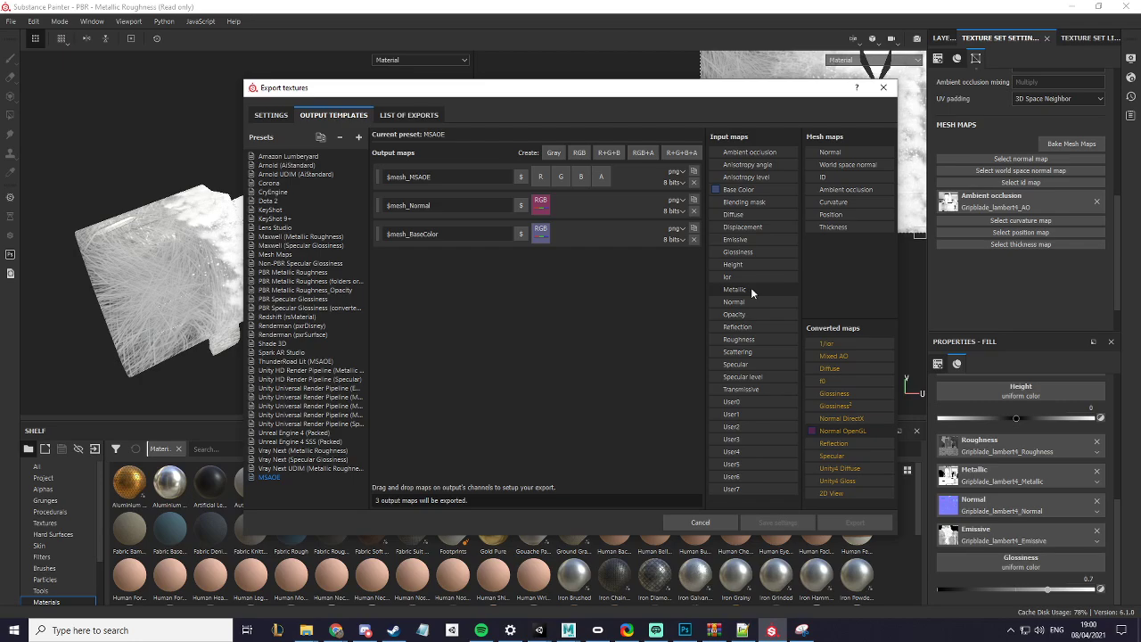
Step: Fill $mesh_MSAOE's R, G, B, A with Metallic, ambient occlusion, Emissive, Glossiness gray channels
drag(751, 287, 535, 170)
click(567, 191)
drag(847, 189, 560, 174)
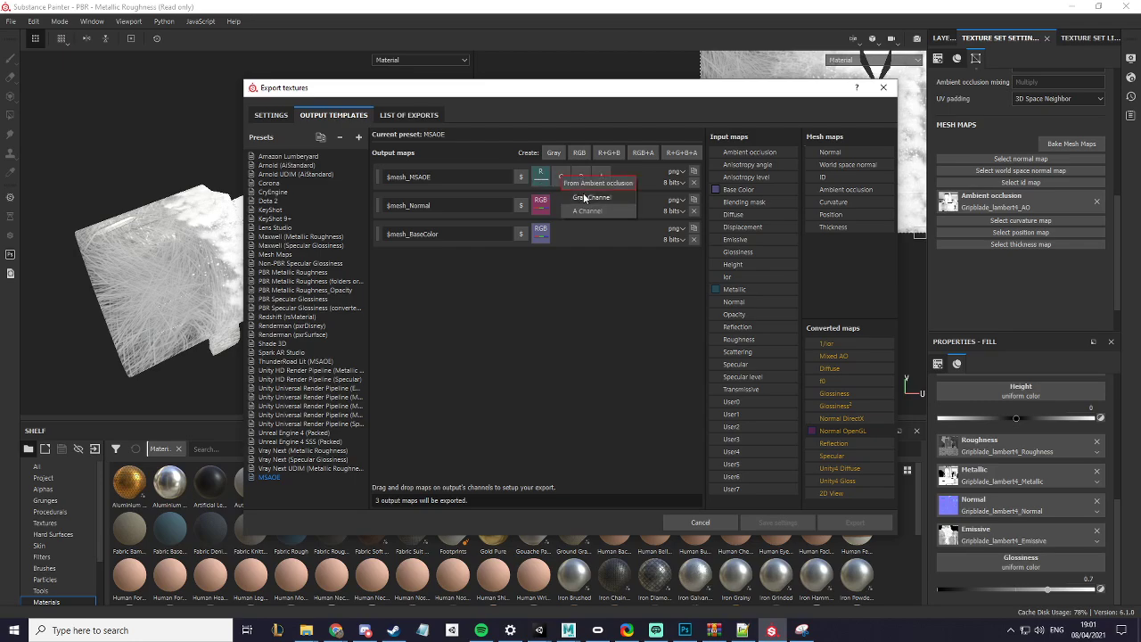
click(584, 196)
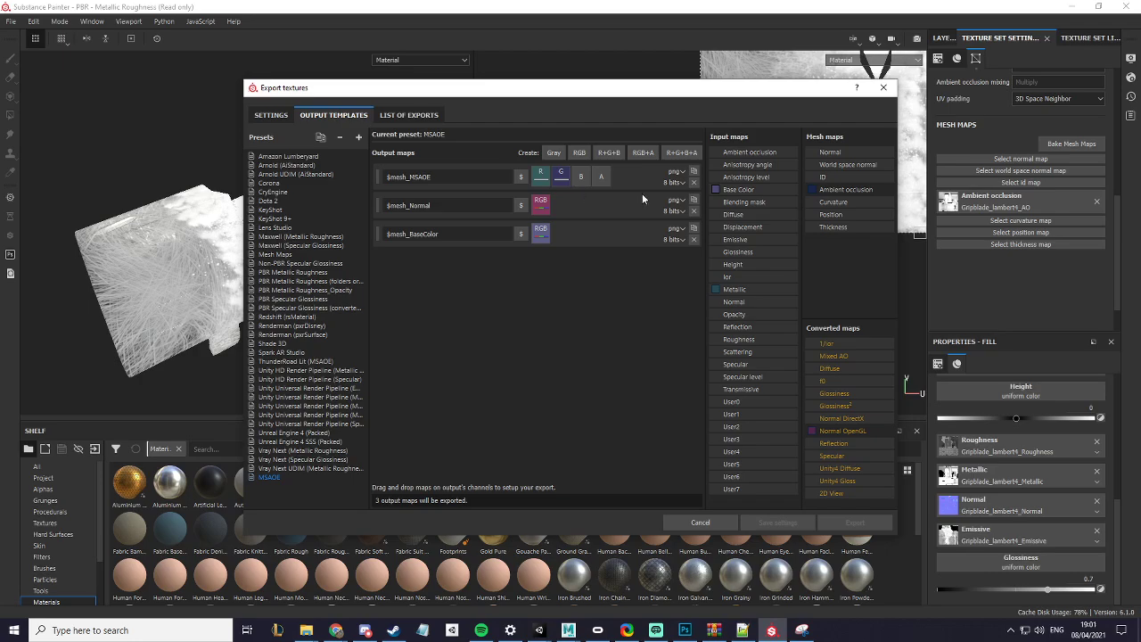
drag(750, 239, 584, 182)
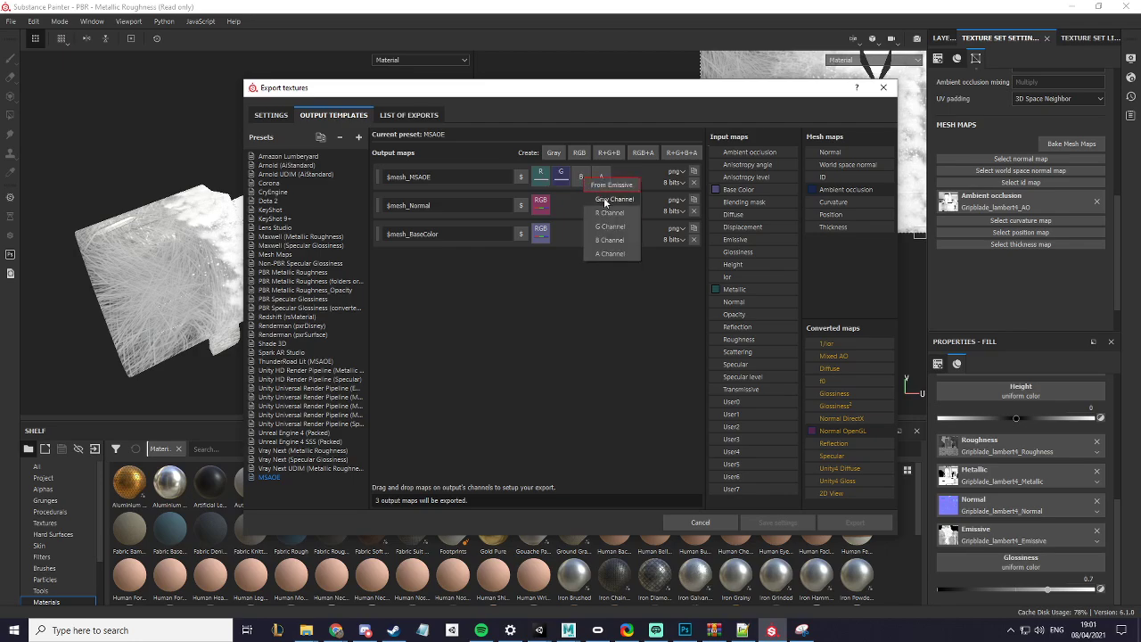
click(604, 202)
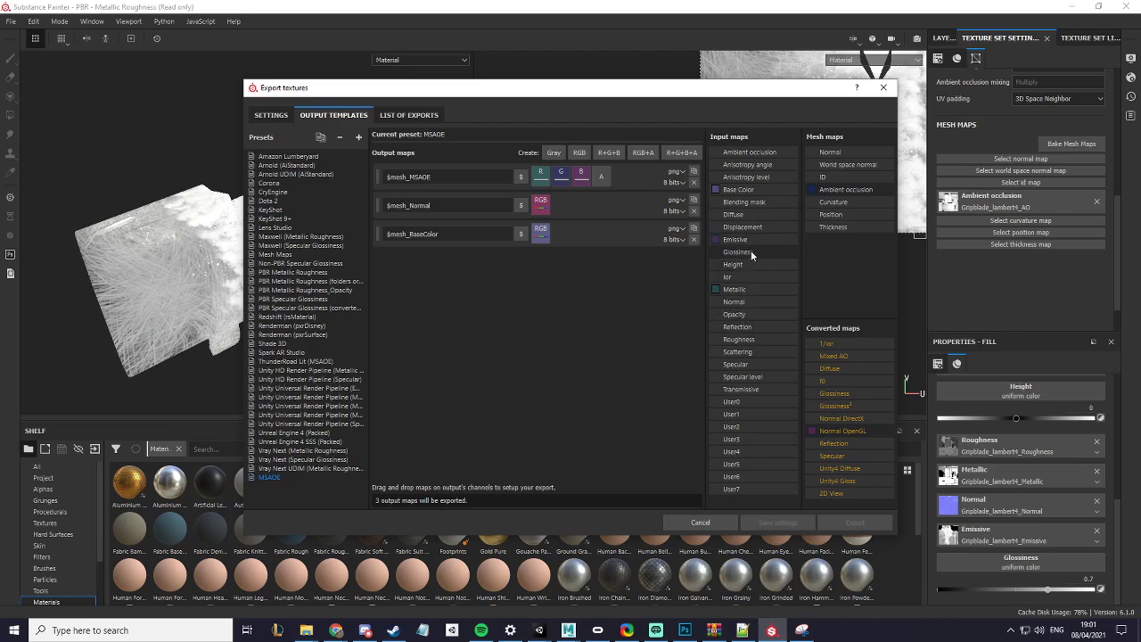
drag(751, 255, 596, 176)
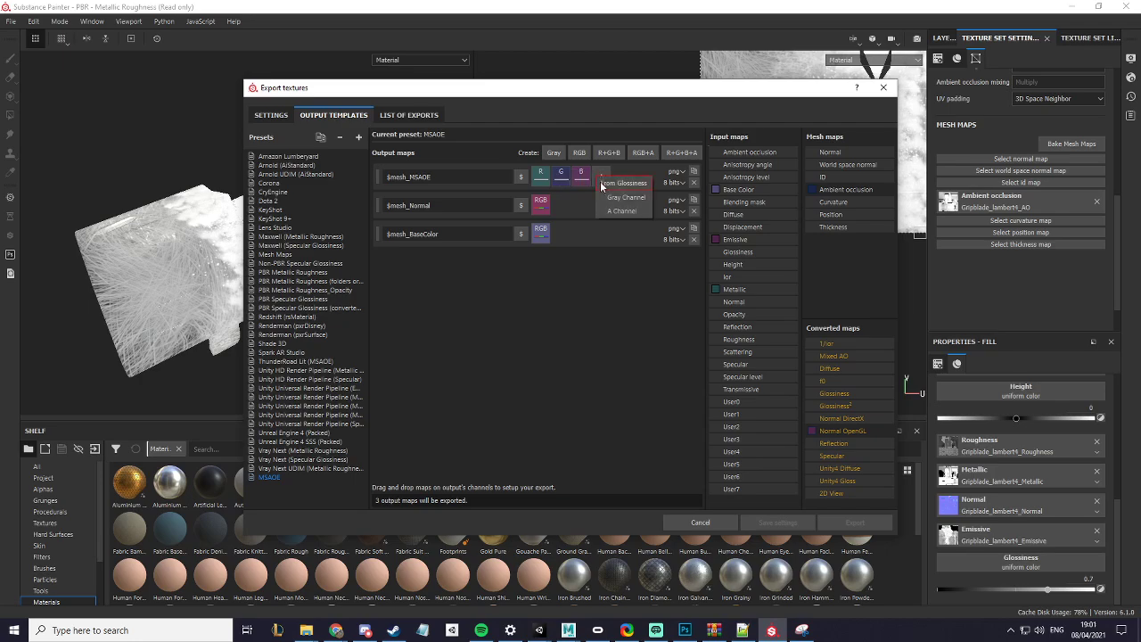
click(615, 199)
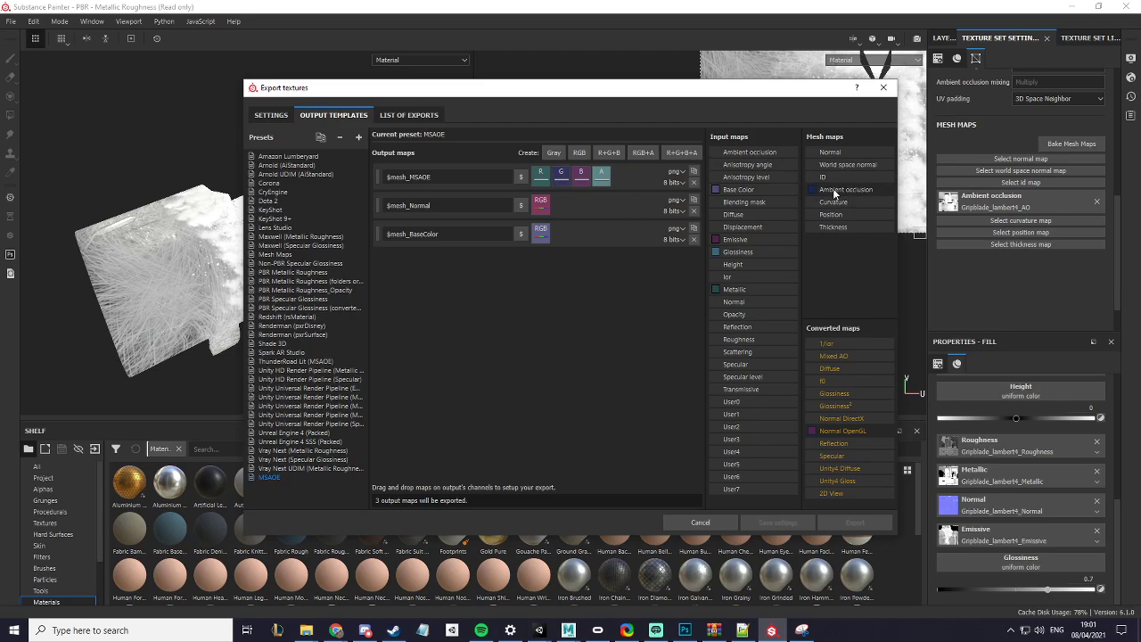
drag(834, 194, 583, 182)
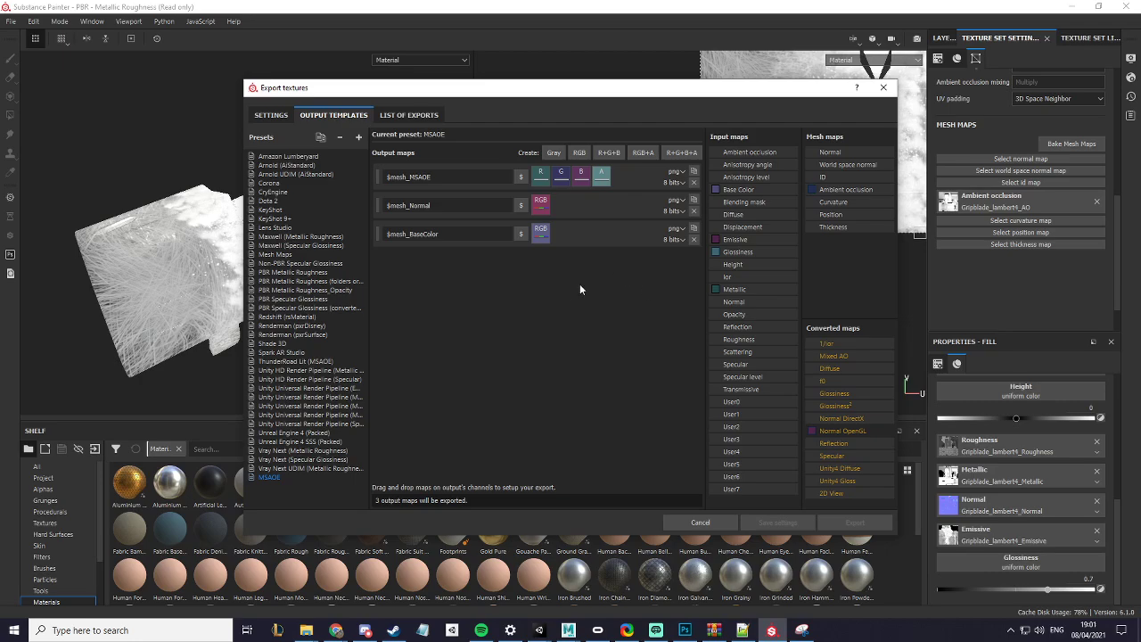
Step: Export the Gripblade textures using the MSAOE output template
click(272, 117)
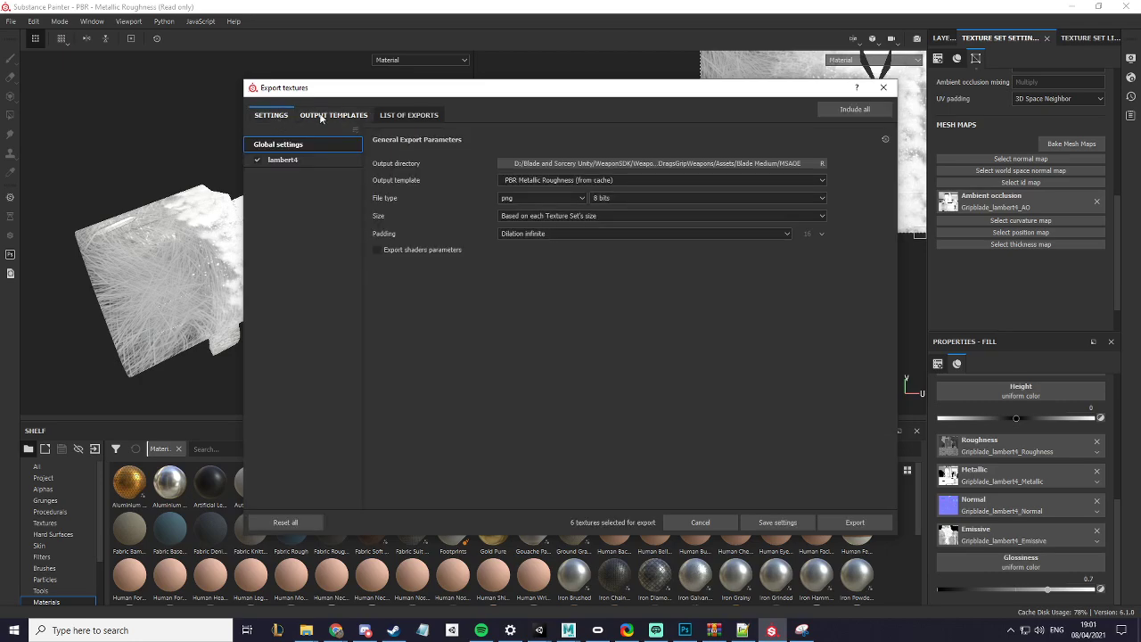
click(536, 181)
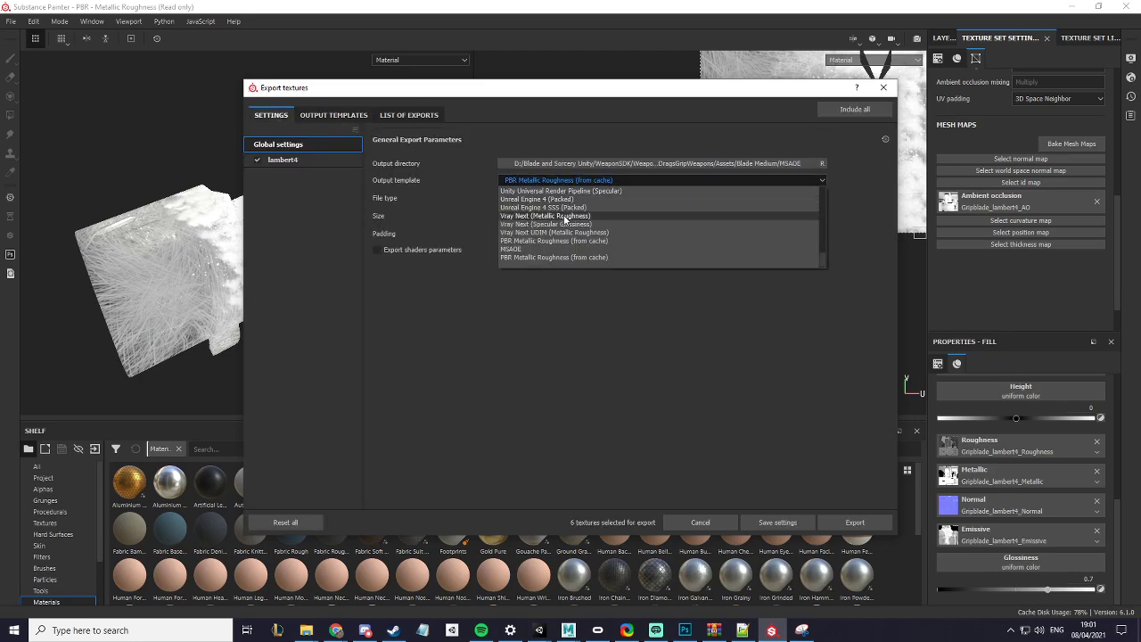
click(534, 248)
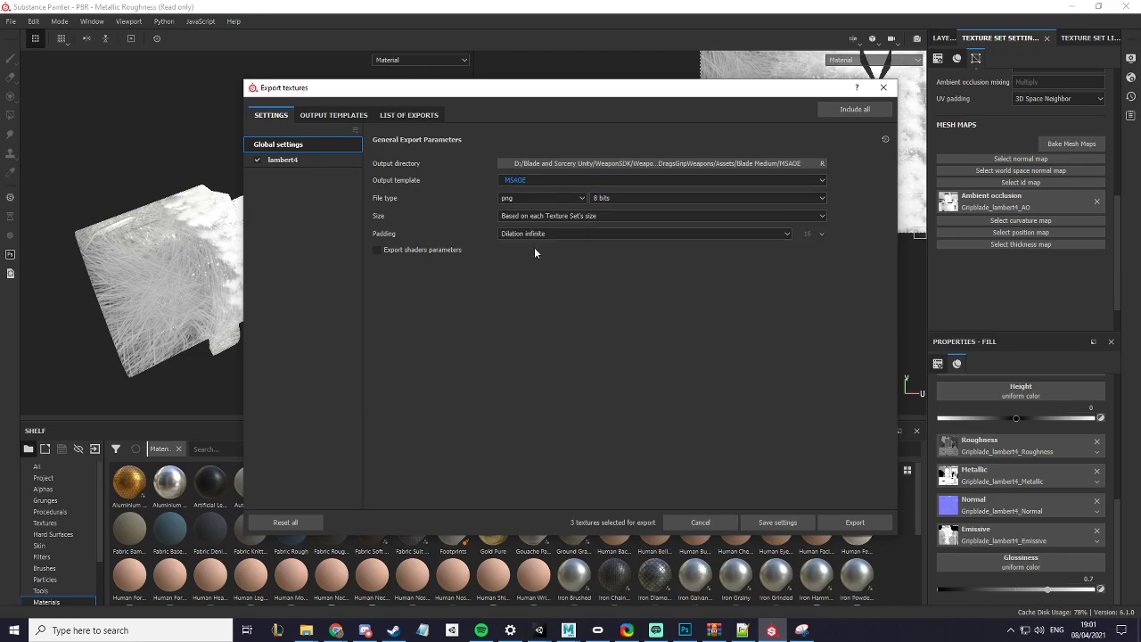
click(850, 522)
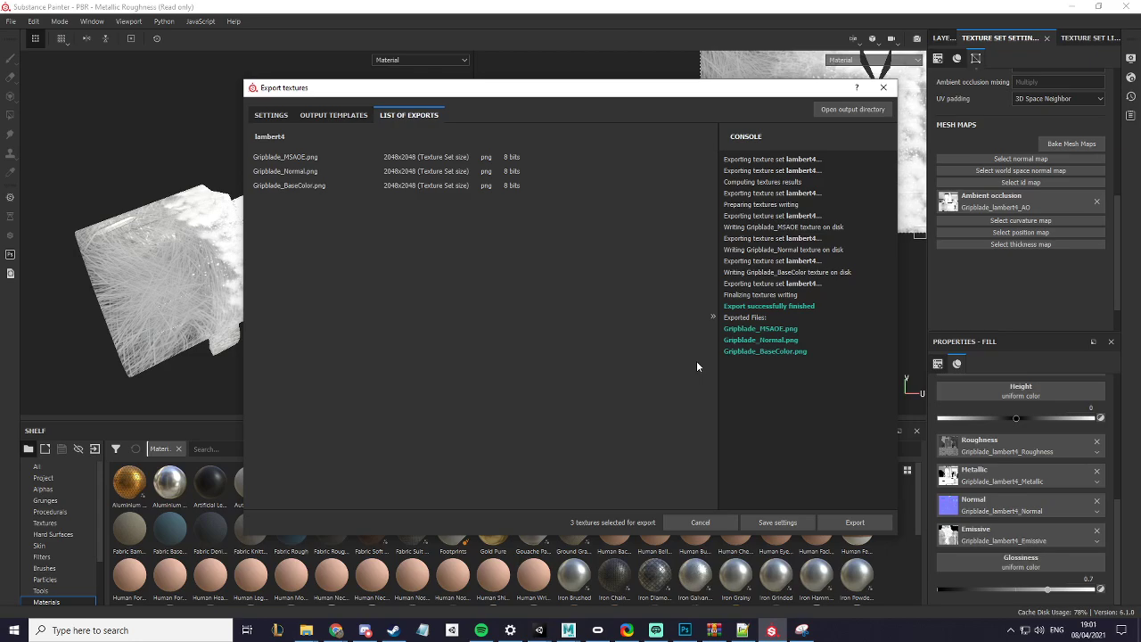
Step: Back in the Weapons BAS SDK Unity project, open the MSAOE texture folder
mouse_move(539, 627)
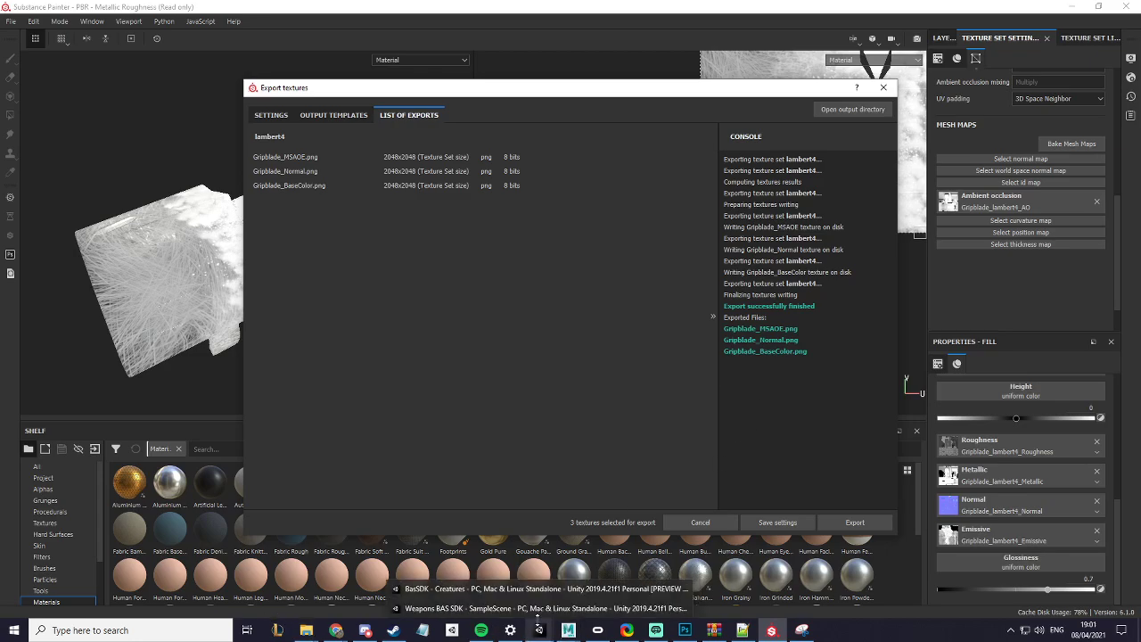
click(535, 608)
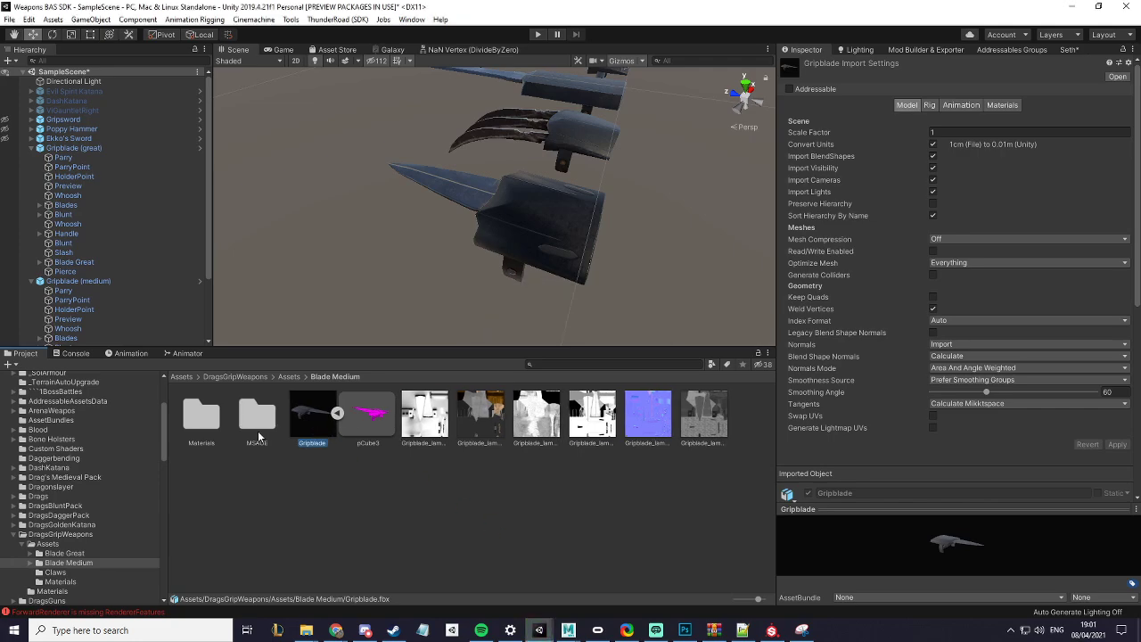
double_click(241, 422)
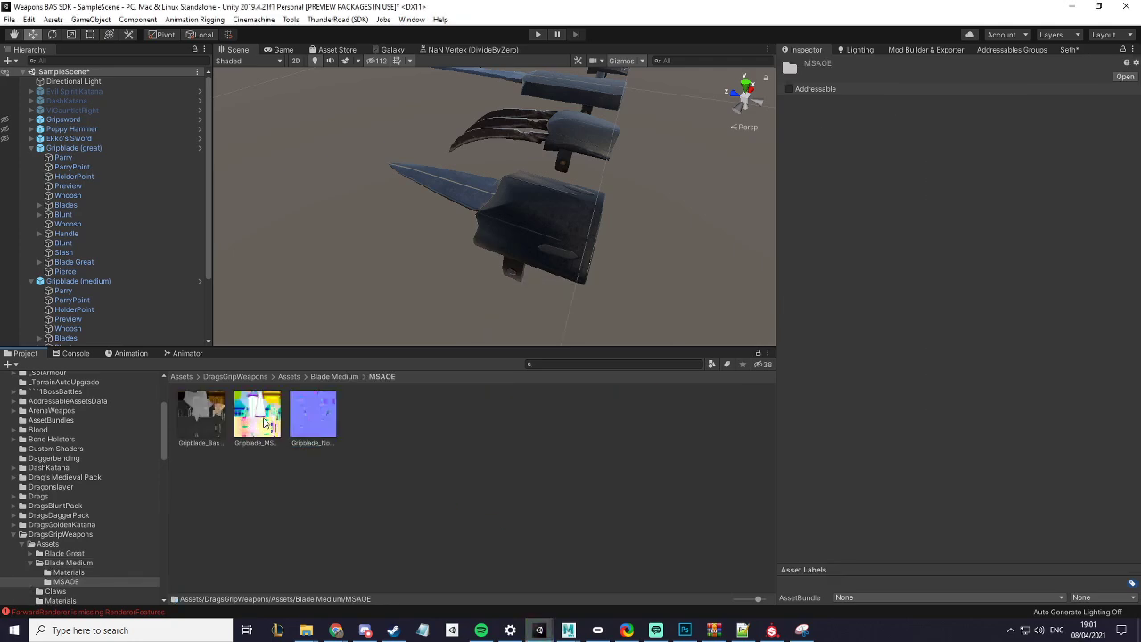
Step: Select the Gripblade mesh and set its material's shader to ThunderRoad/Lit
key(q)
key(w)
click(559, 226)
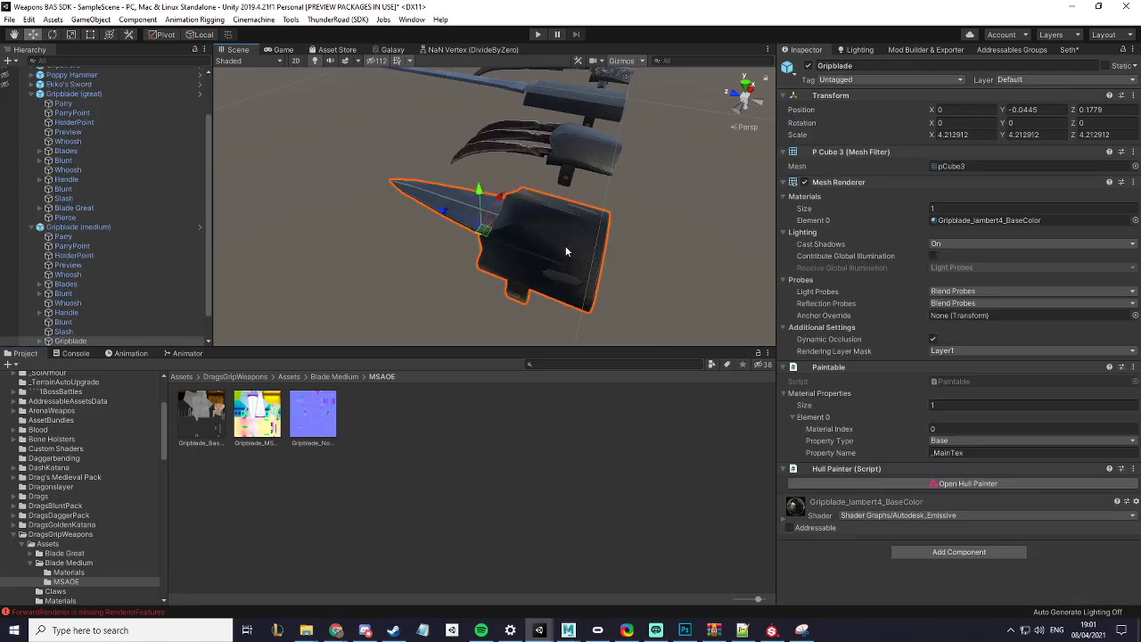
click(824, 503)
scroll(824, 499, down, 8)
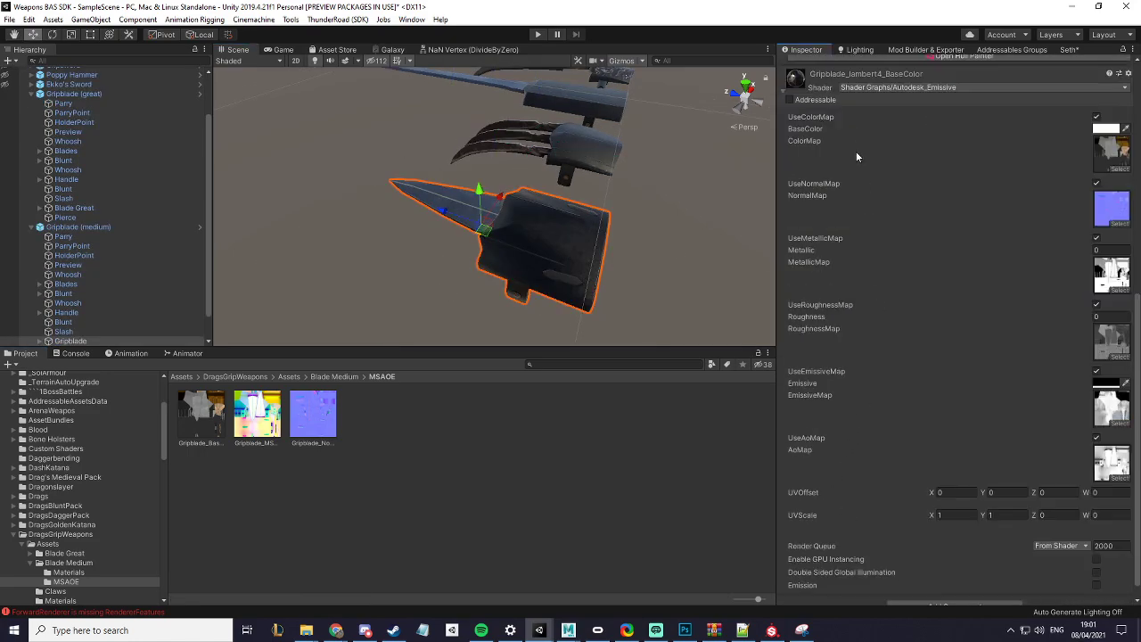
click(875, 89)
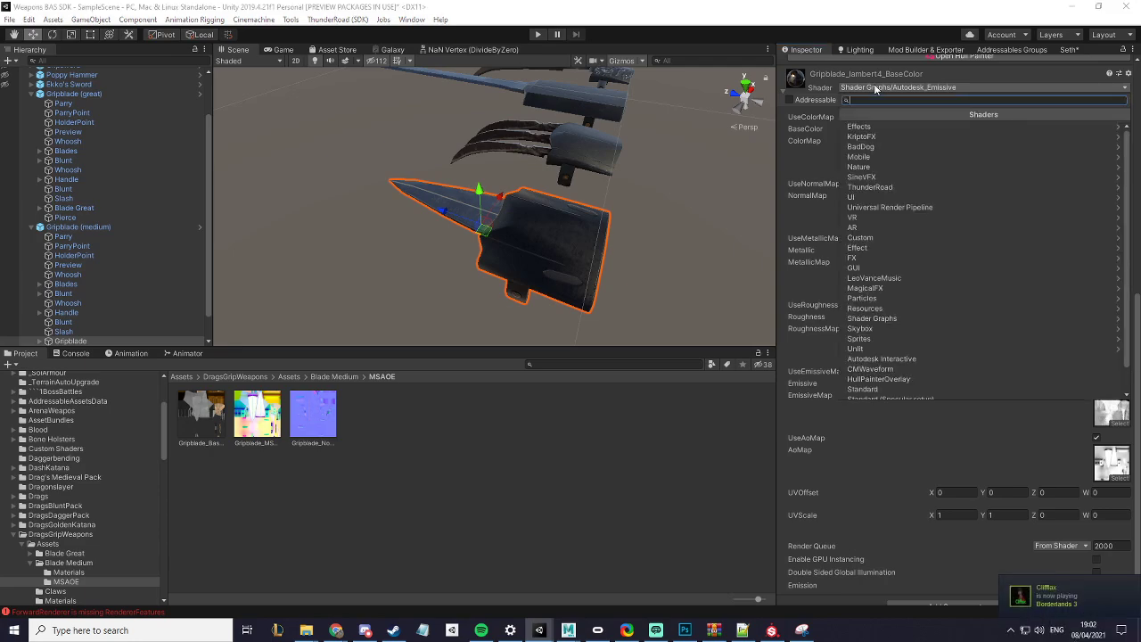
click(869, 187)
click(863, 139)
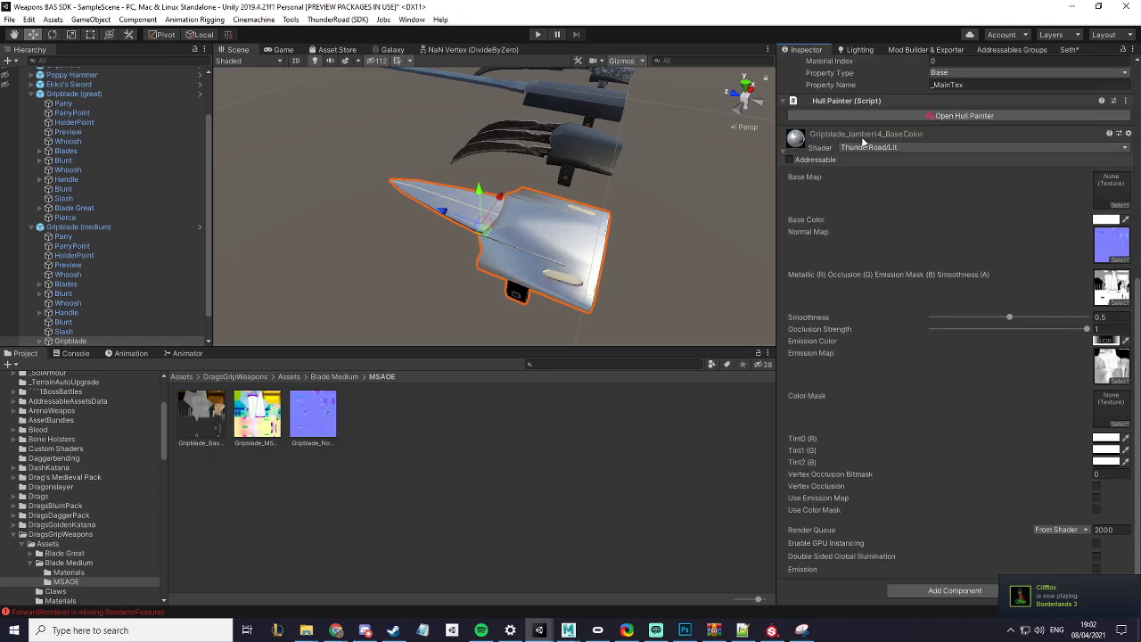
scroll(614, 233, down, 5)
Step: Assign the BaseColor, MSAOE and Normal textures to Base Map, the mask slot and Normal Map
alt+drag(613, 233, 598, 230)
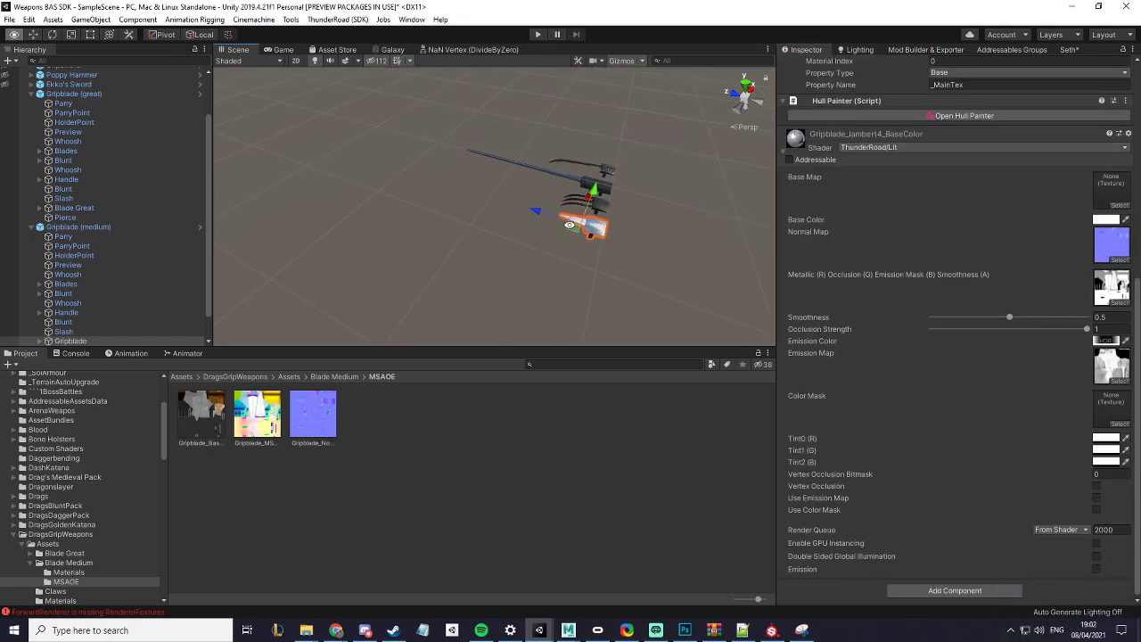
drag(997, 266, 1110, 194)
scroll(651, 253, up, 5)
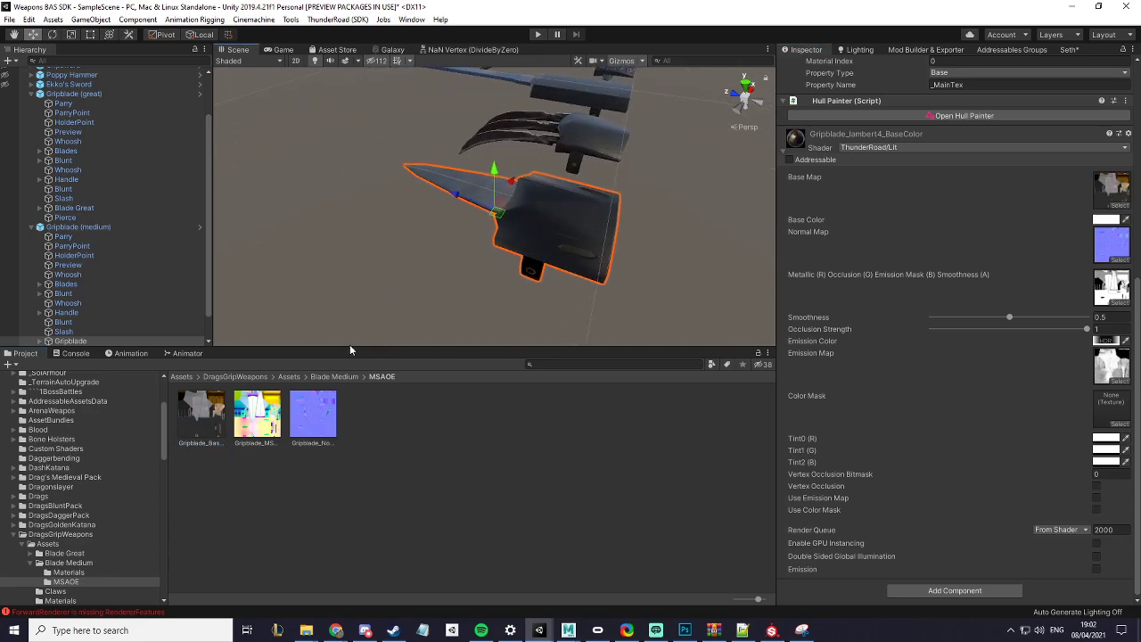
drag(265, 421, 1112, 284)
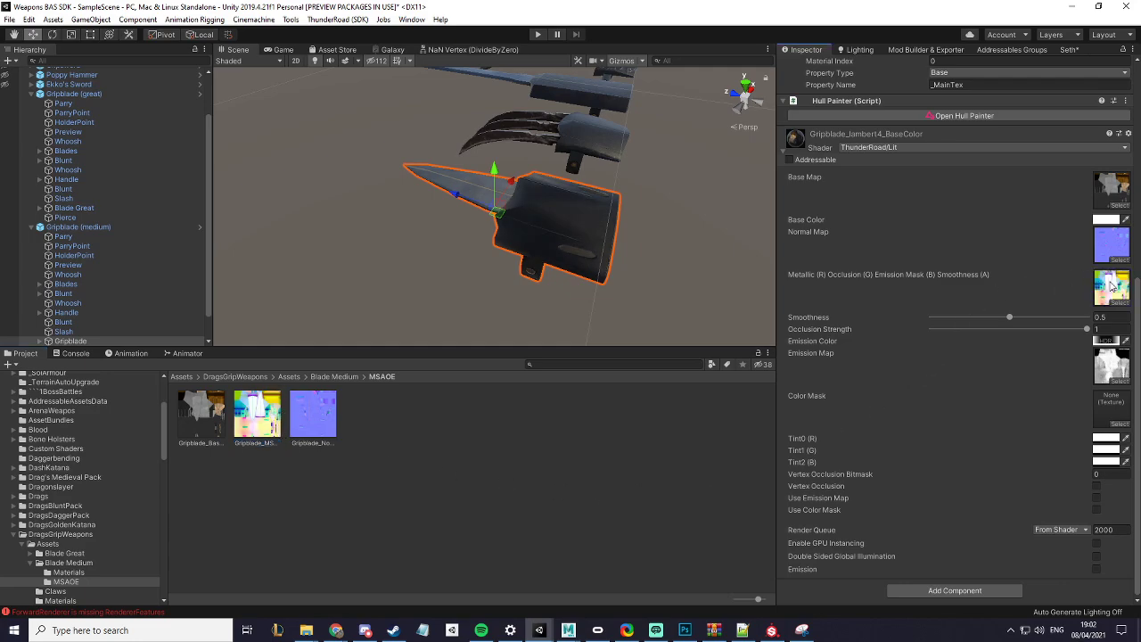
drag(325, 419, 1114, 242)
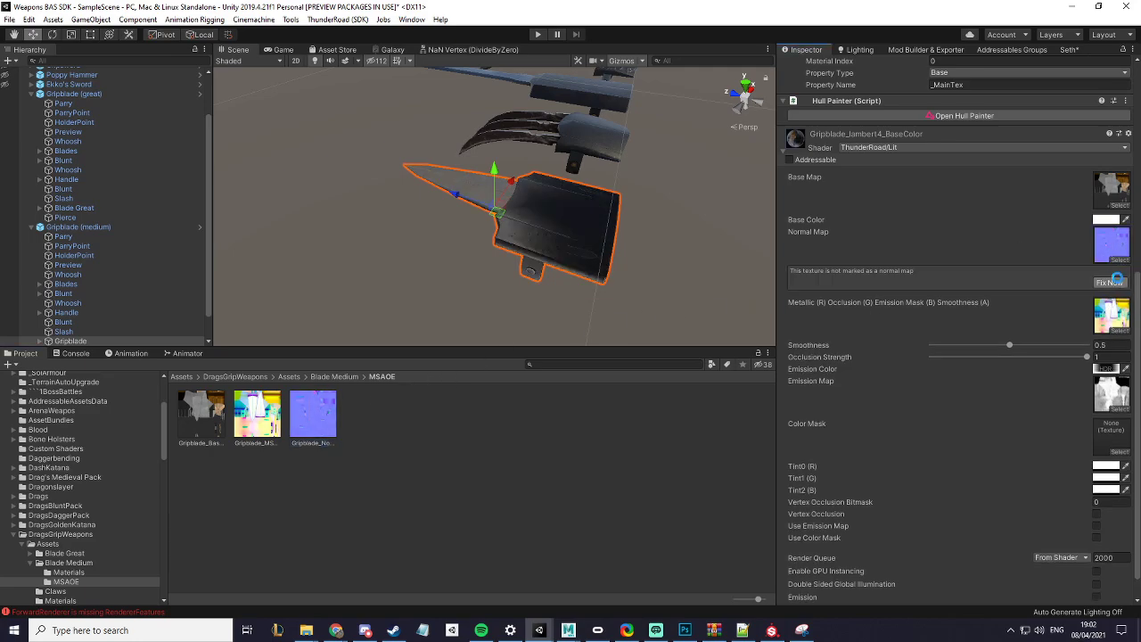
click(1110, 282)
Step: Raise the Gripblade material's Smoothness from 0.5 to 1 and inspect the blade
alt+drag(475, 205, 639, 221)
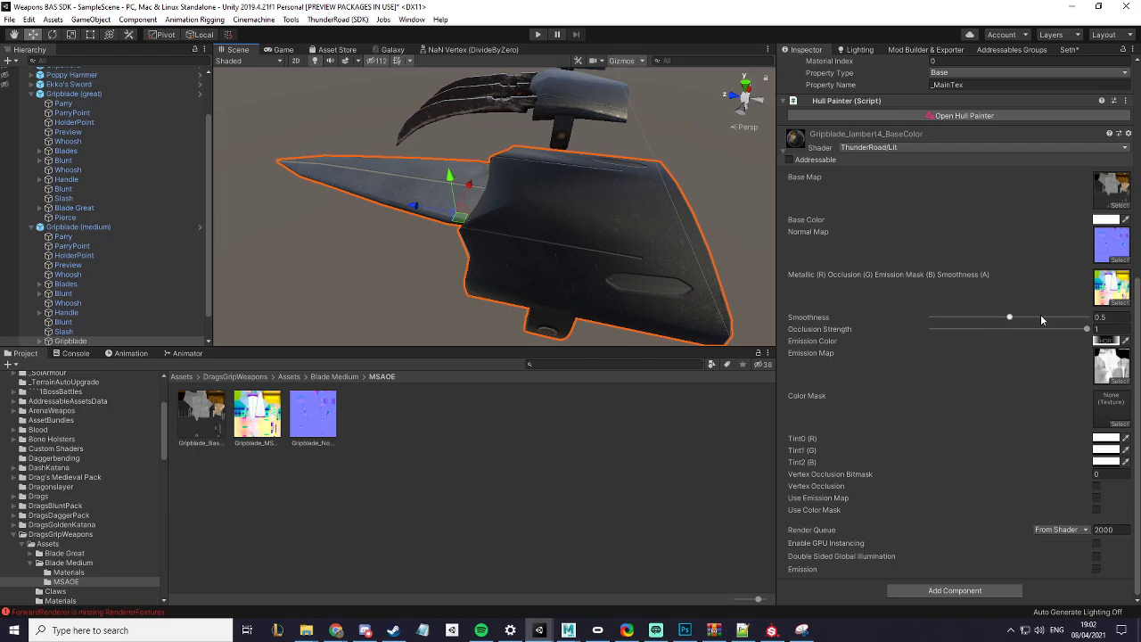
drag(1043, 319, 1080, 324)
alt+drag(642, 268, 393, 178)
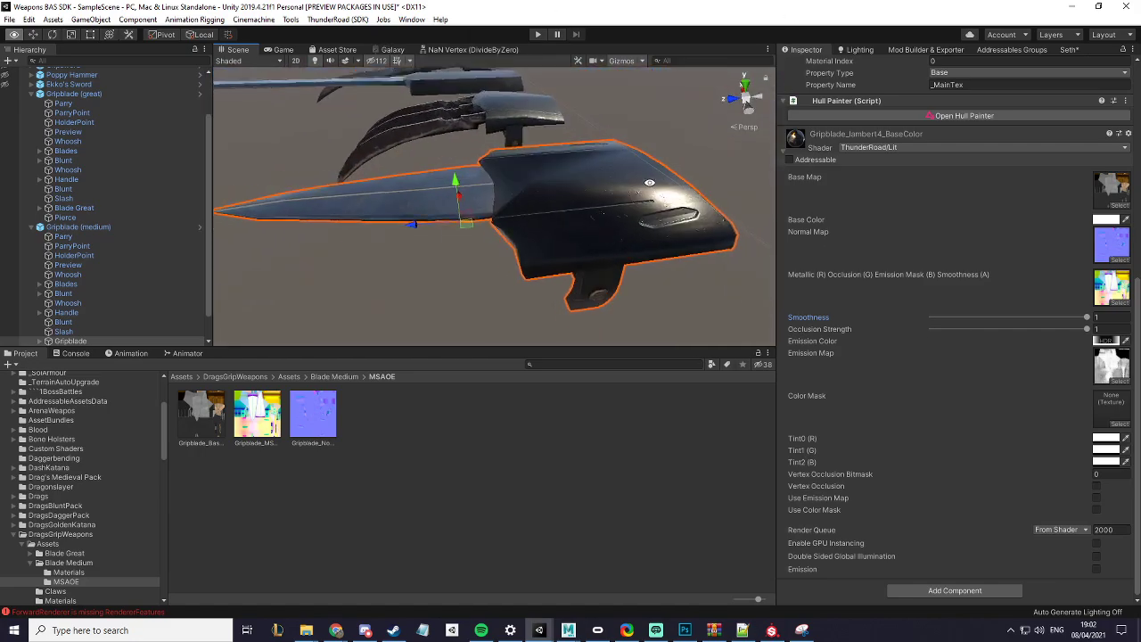
scroll(401, 227, down, 3)
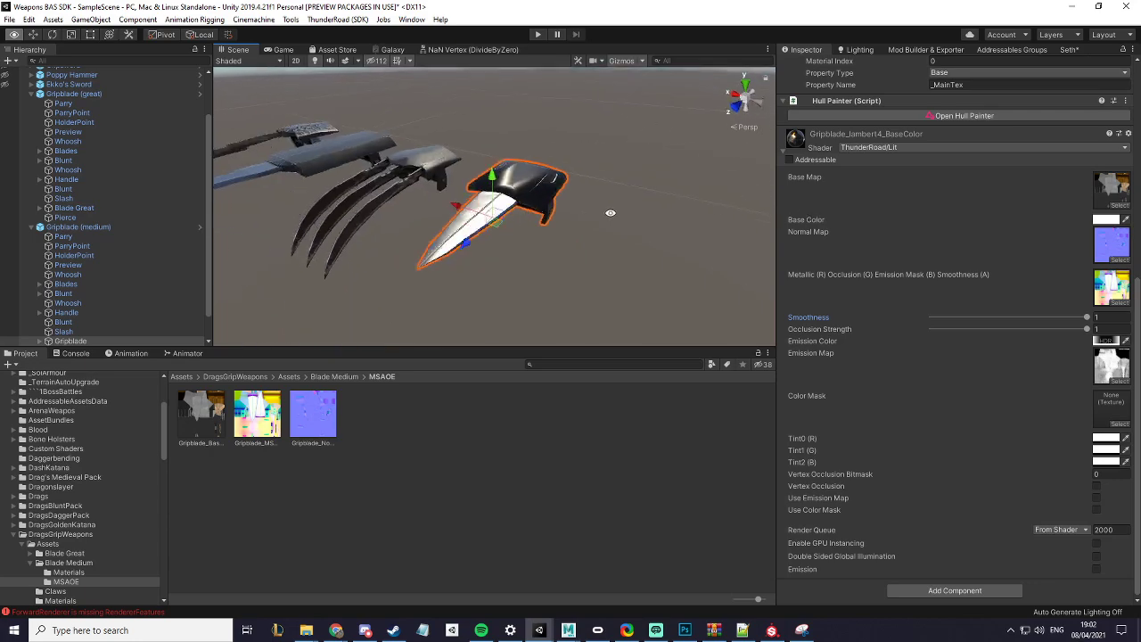